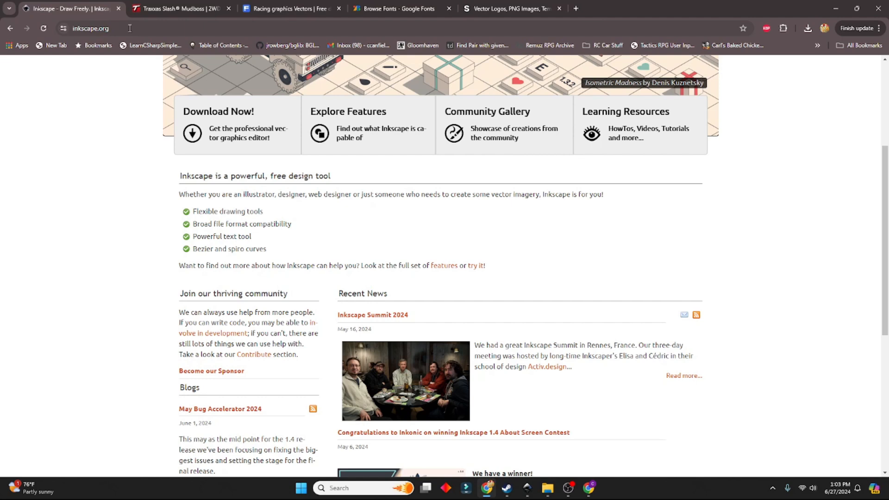
# Look over the Inkscape home page at inkscape.org
pyautogui.scroll(4, 142, 189)
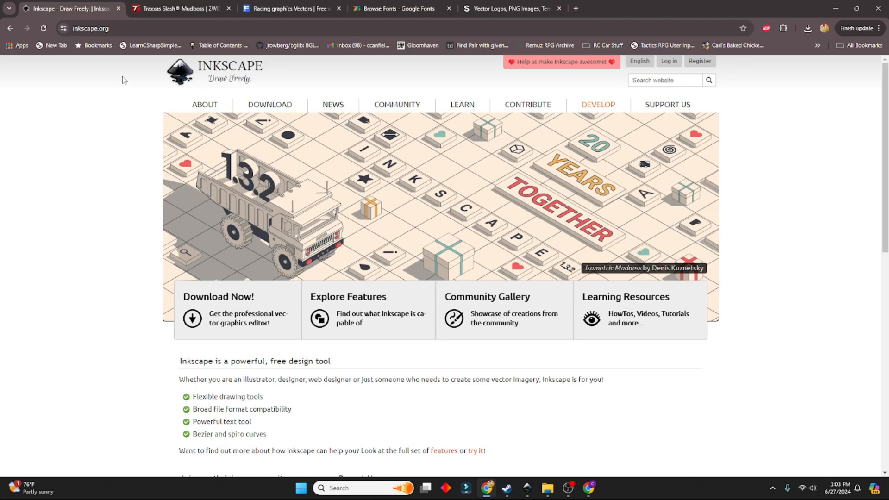
pyautogui.doubleClick(125, 29)
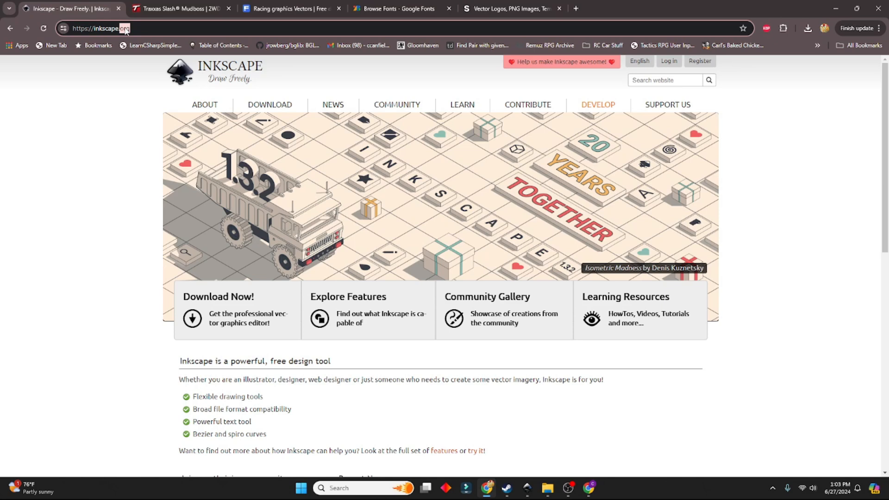
pyautogui.scroll(-2, 119, 139)
pyautogui.scroll(2, 119, 139)
# Switch to the Traxxas Slash Mudboss product page and find its vinyl wrap template download section
pyautogui.click(183, 6)
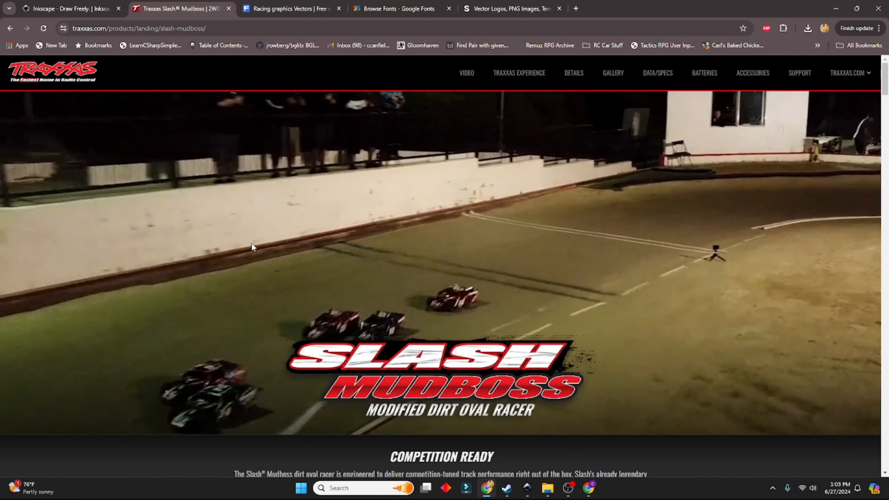
pyautogui.scroll(-1, 376, 324)
pyautogui.scroll(-15, 376, 324)
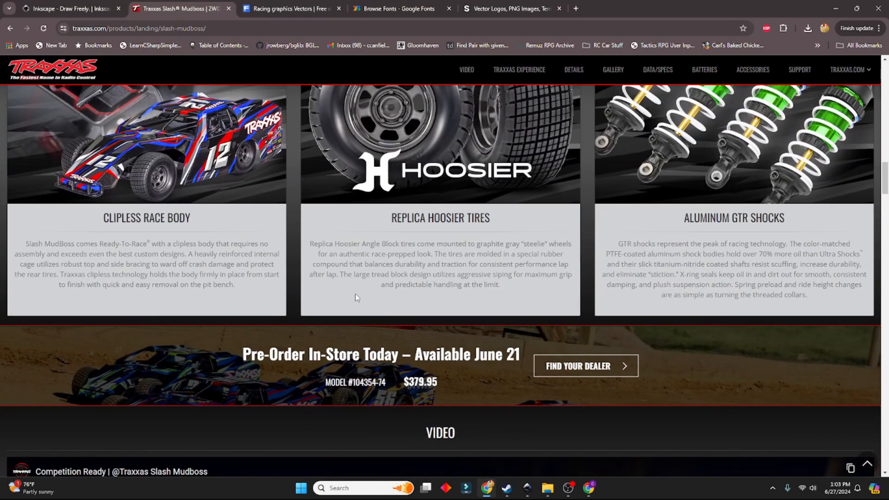
pyautogui.moveTo(161, 28); pyautogui.dragTo(227, 28)
pyautogui.scroll(-20, 269, 238)
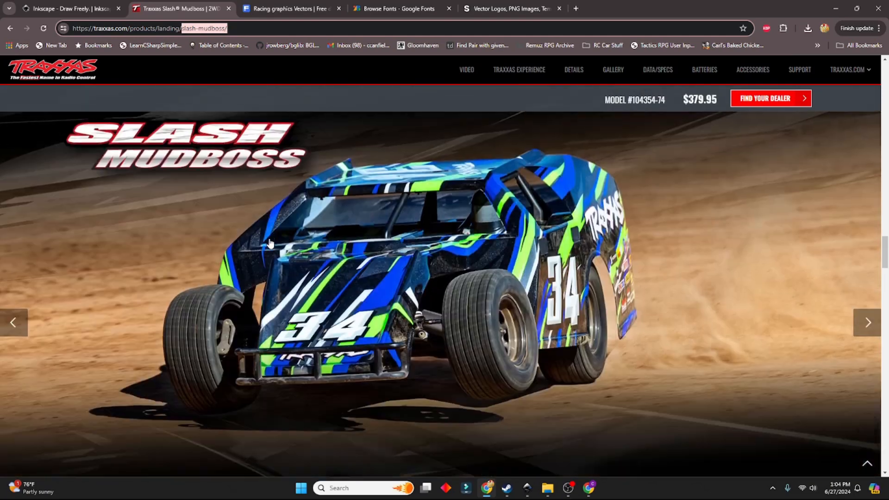
pyautogui.scroll(-20, 270, 241)
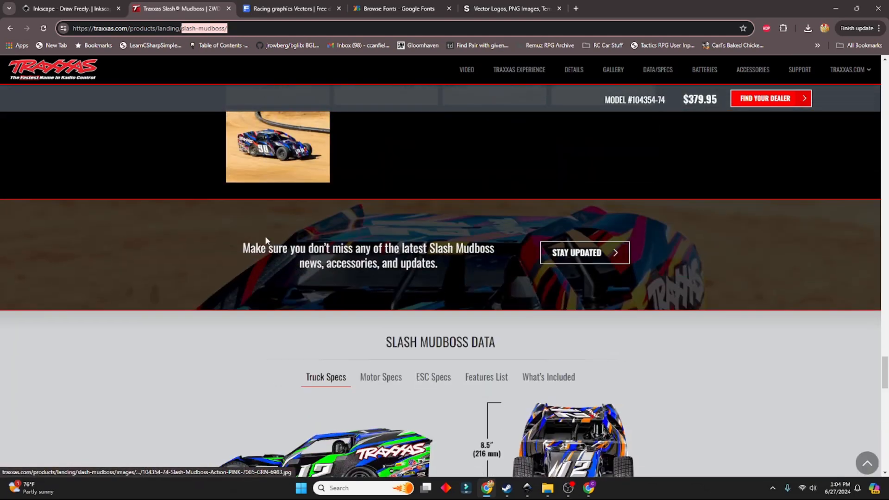
pyautogui.scroll(-10, 265, 240)
pyautogui.scroll(4, 263, 236)
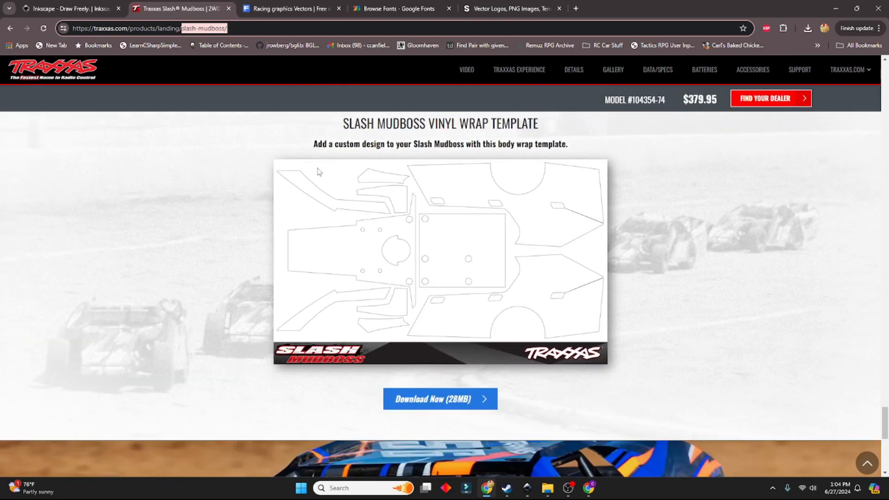
pyautogui.moveTo(338, 121); pyautogui.dragTo(557, 126)
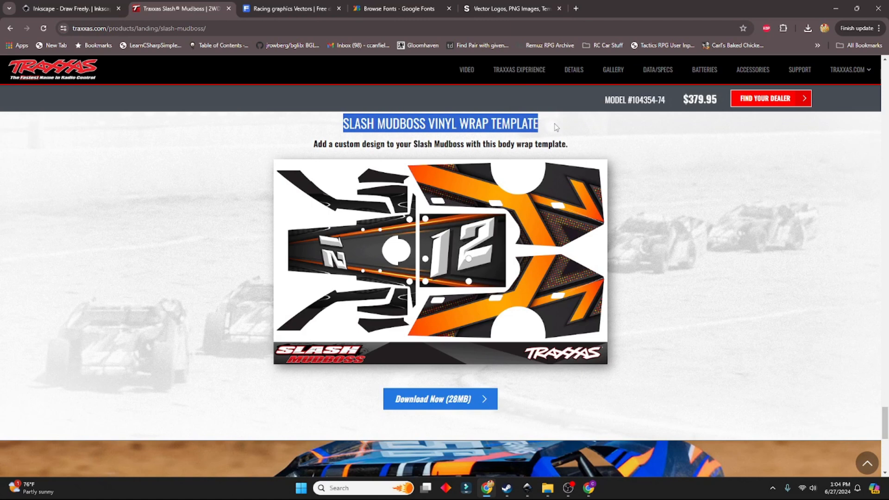
pyautogui.click(556, 125)
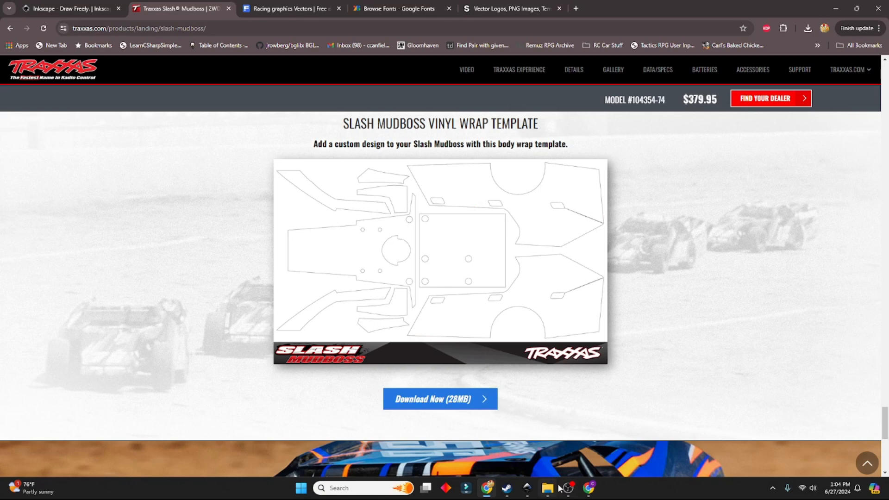
# Switch to the Mudboss wrap template in Inkscape and look at the files available for import, without importing any
pyautogui.click(527, 488)
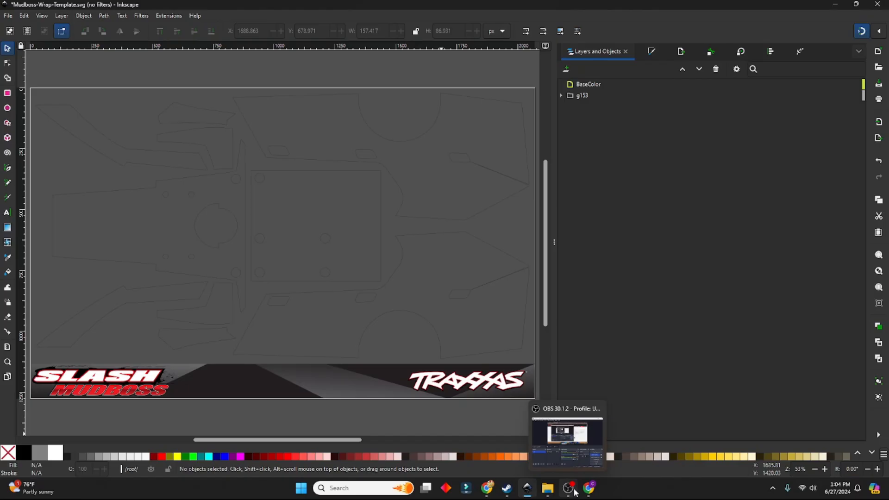
pyautogui.click(8, 16)
pyautogui.click(19, 133)
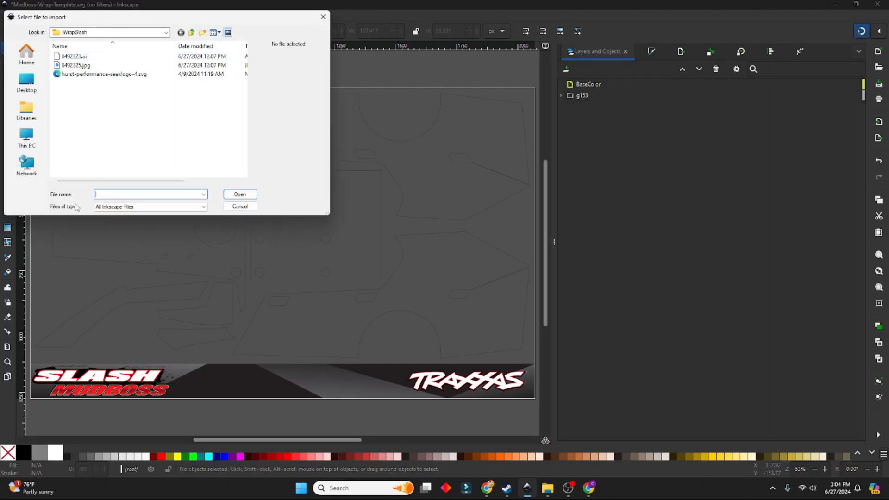
pyautogui.press('Escape')
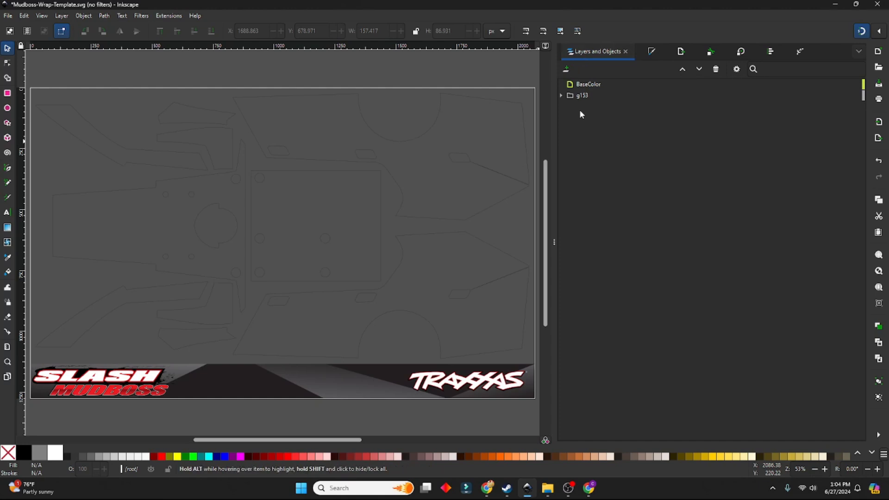
# Add a new layer named Graphics to the wrap template
pyautogui.click(566, 68)
pyautogui.write('Graphics')
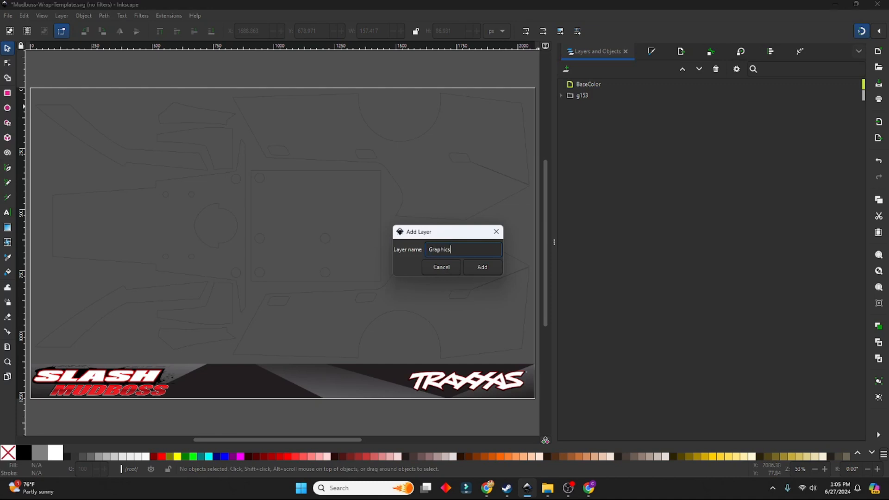
pyautogui.press('Return')
# Add a layer named Number above the Graphics layer
pyautogui.click(565, 69)
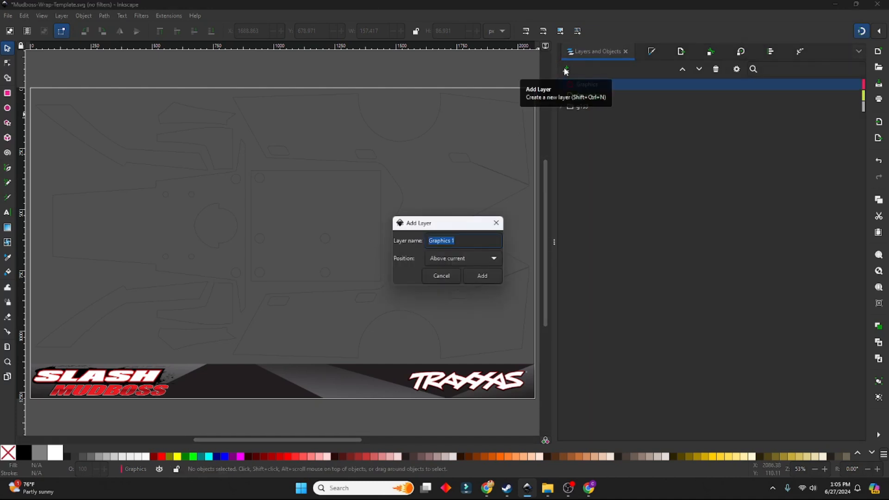
pyautogui.write('T')
pyautogui.press('BackSpace')
pyautogui.write('Number')
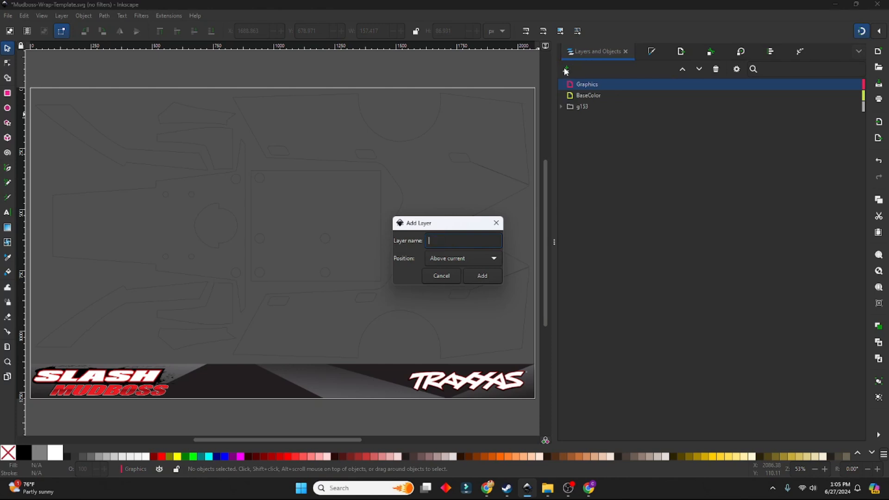
pyautogui.click(481, 276)
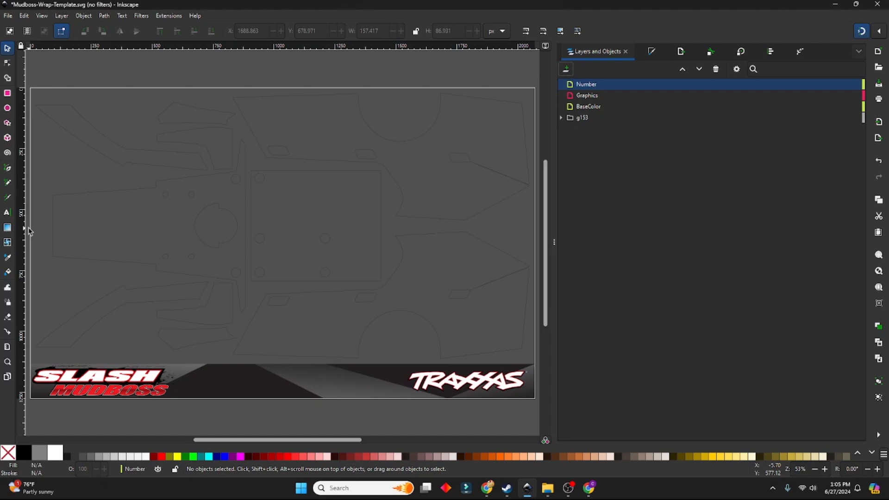
# On the BaseColor layer, bucket-fill the two large side panels and the rectangular center panel with cyan
pyautogui.click(574, 106)
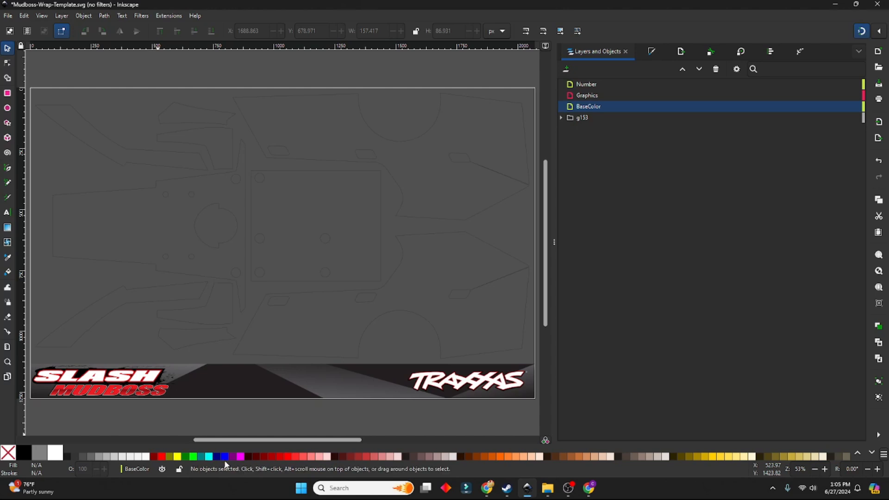
pyautogui.click(8, 272)
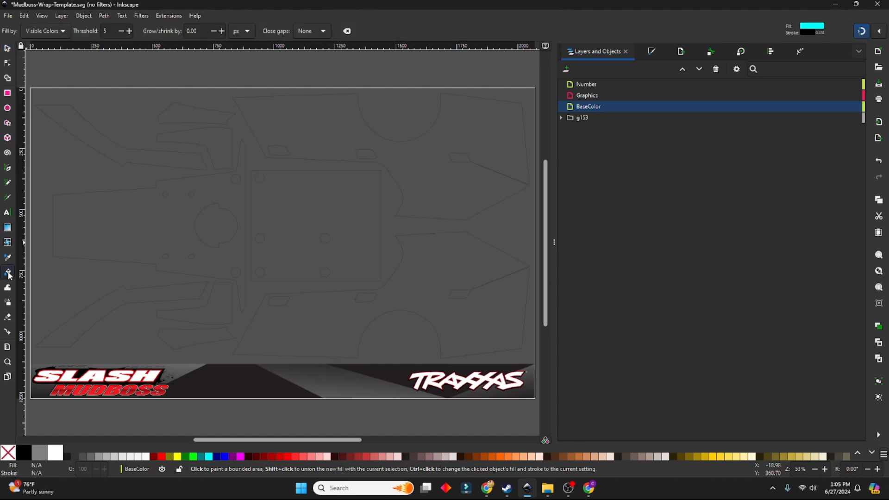
pyautogui.click(318, 323)
pyautogui.click(423, 200)
pyautogui.click(341, 221)
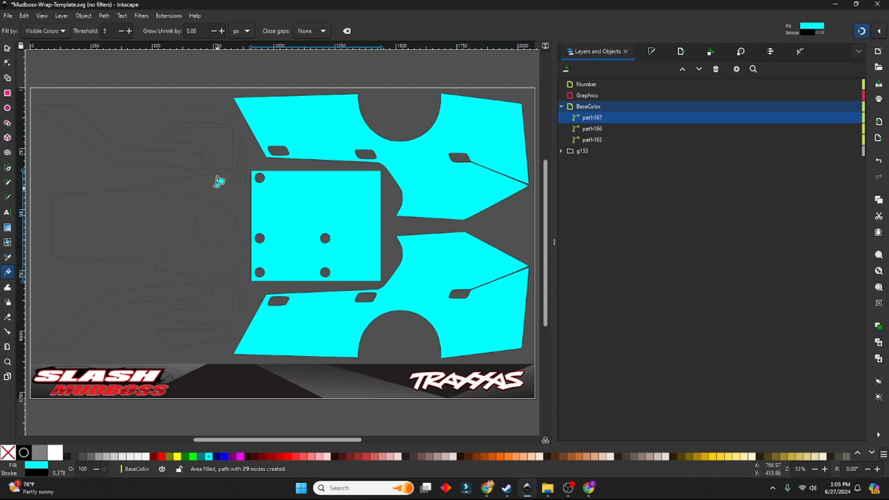
# Bucket-fill the hood panel, the two long angled strips and the four small trim pieces with cyan
pyautogui.click(213, 192)
pyautogui.click(218, 151)
pyautogui.click(191, 117)
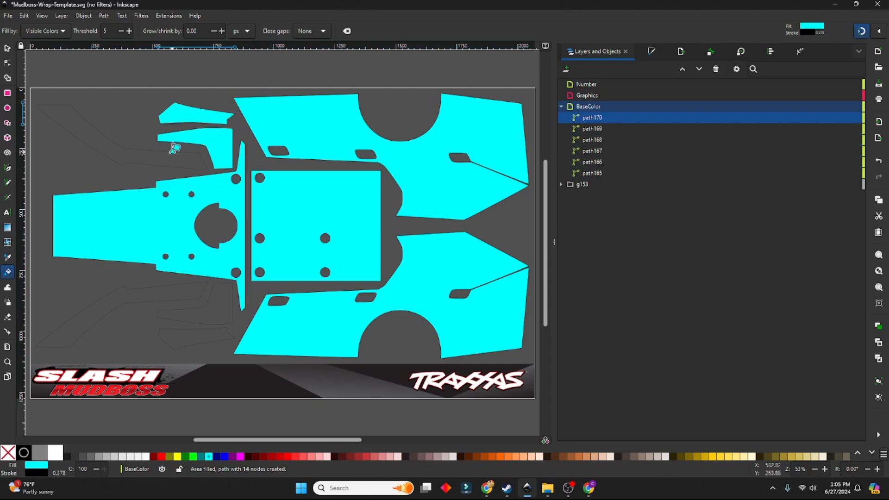
pyautogui.click(172, 156)
pyautogui.click(165, 291)
pyautogui.click(223, 314)
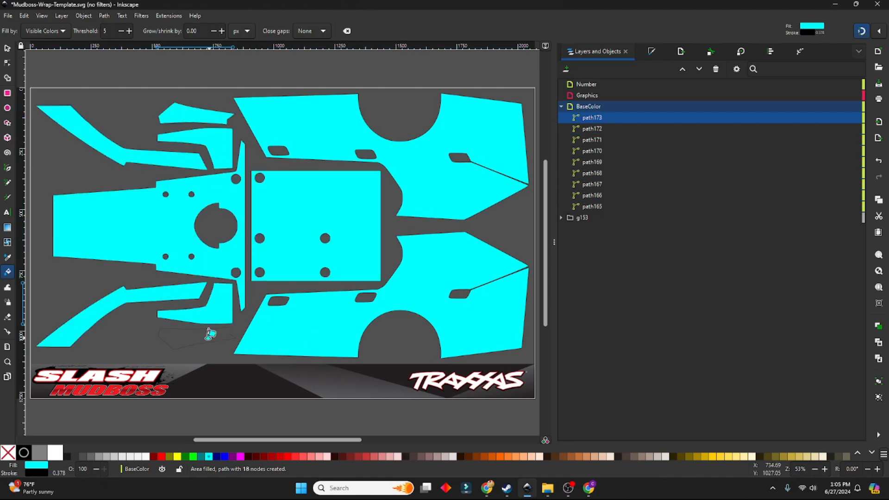
pyautogui.click(197, 341)
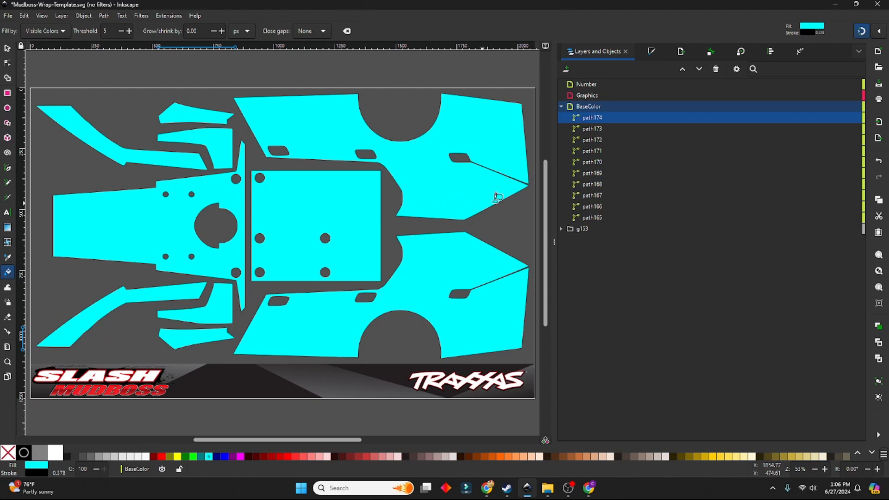
# Collapse the BaseColor layer and make the Graphics layer active
pyautogui.click(561, 106)
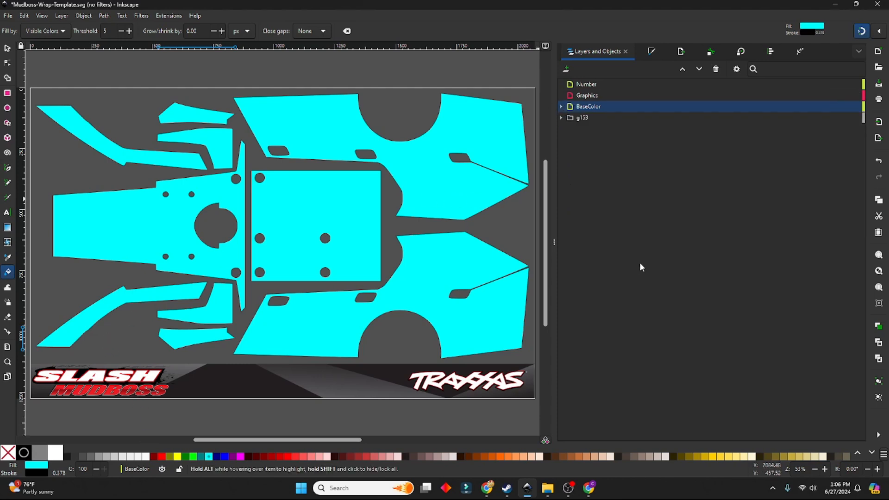
pyautogui.click(602, 95)
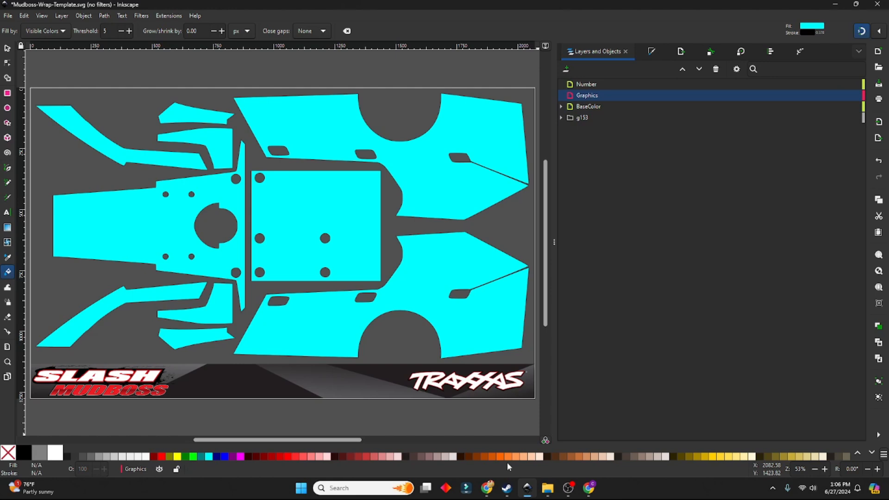
# Switch to the Seeklogo website in the browser, search for "hurst" logos and look through the results
pyautogui.click(487, 488)
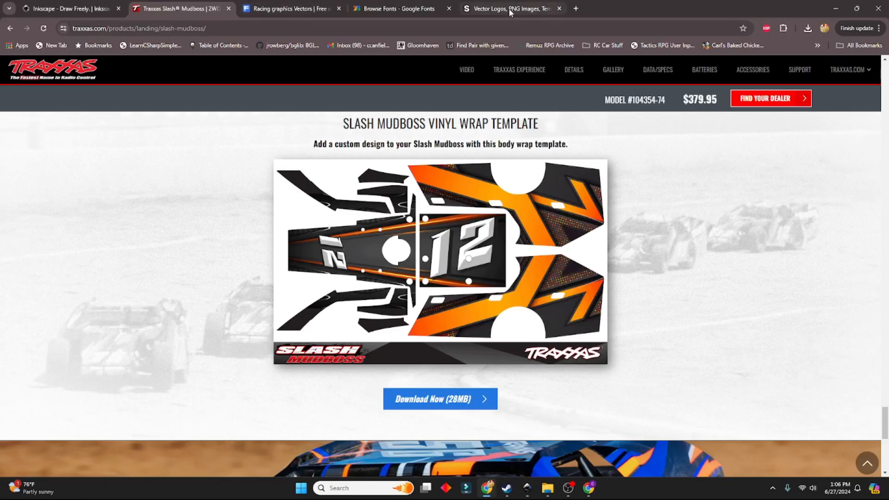
pyautogui.click(509, 8)
pyautogui.click(865, 73)
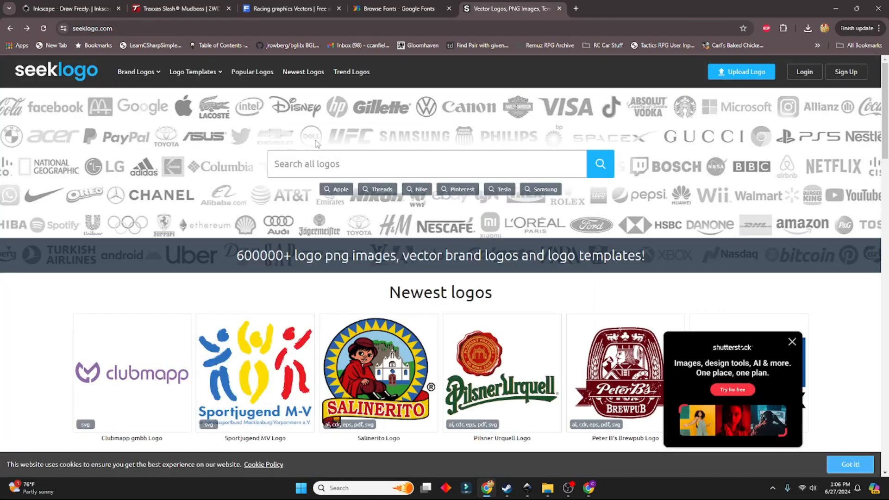
pyautogui.click(309, 171)
pyautogui.write('hurst')
pyautogui.press('Return')
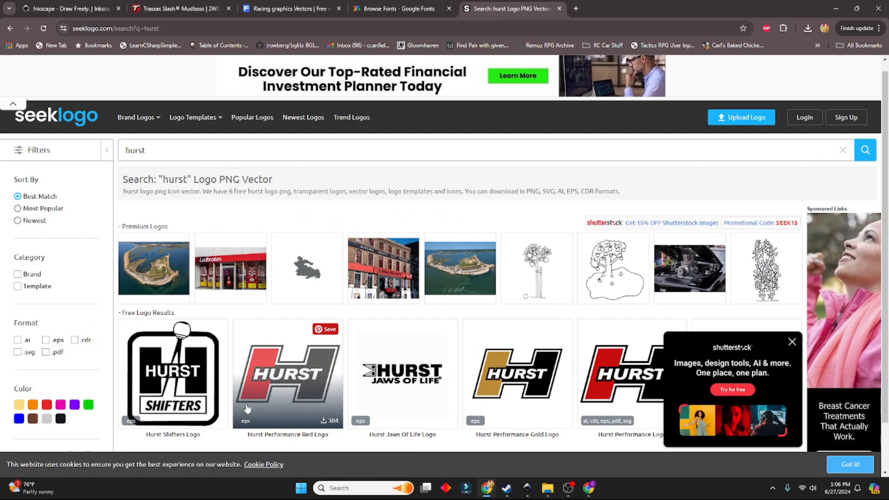
pyautogui.scroll(-1, 525, 413)
pyautogui.scroll(-1, 525, 413)
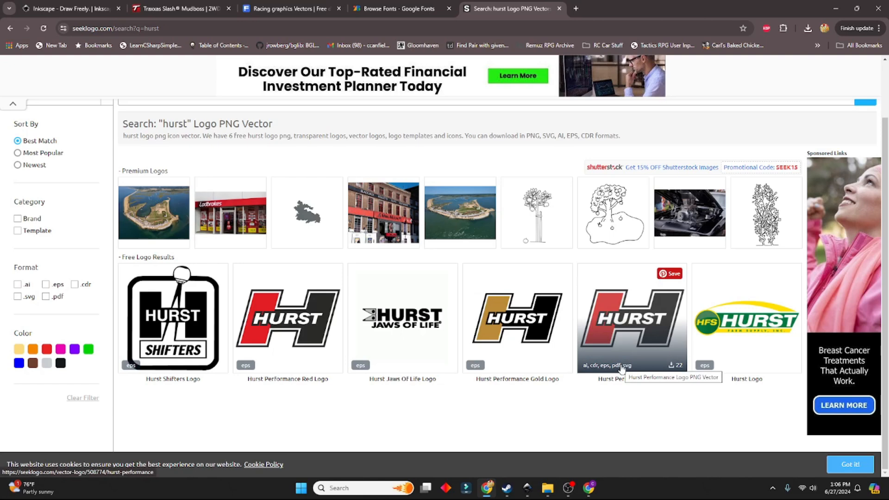
# Search Seeklogo for "hoosier" logos, close the pop-up ad and look through the results
pyautogui.scroll(2, 416, 277)
pyautogui.doubleClick(151, 162)
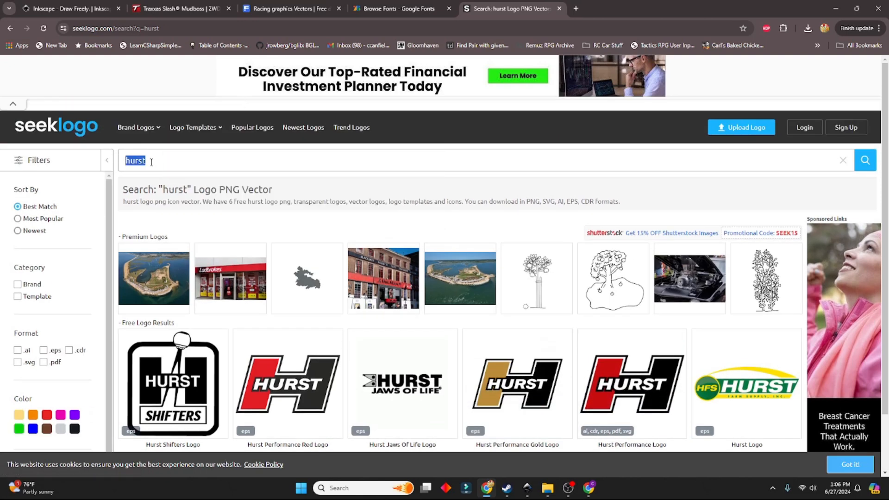
pyautogui.write('hoosier')
pyautogui.press('Return')
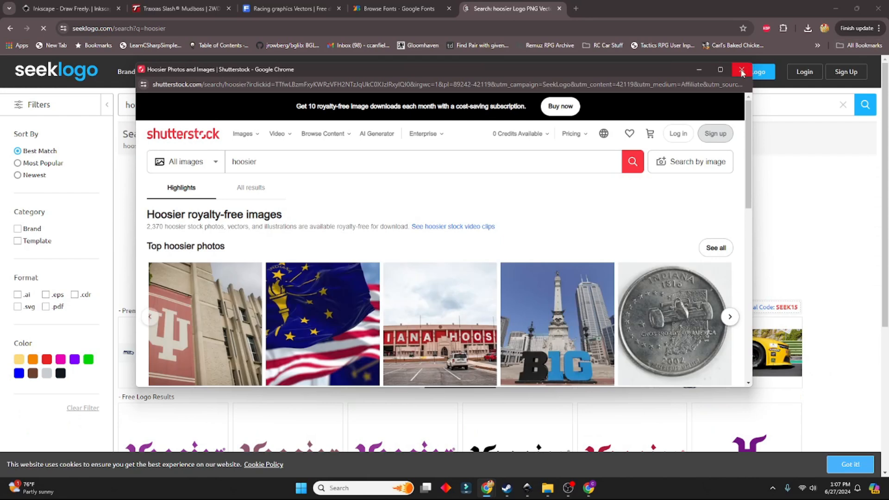
pyautogui.click(742, 71)
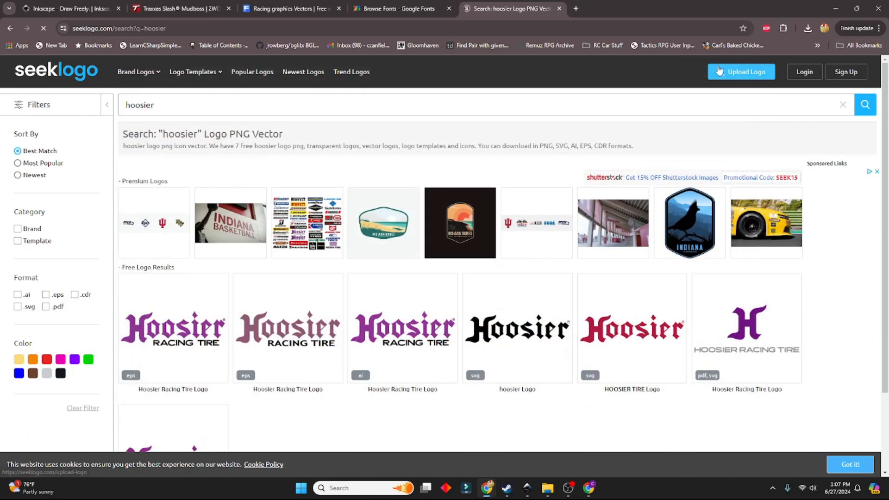
pyautogui.scroll(-3, 393, 245)
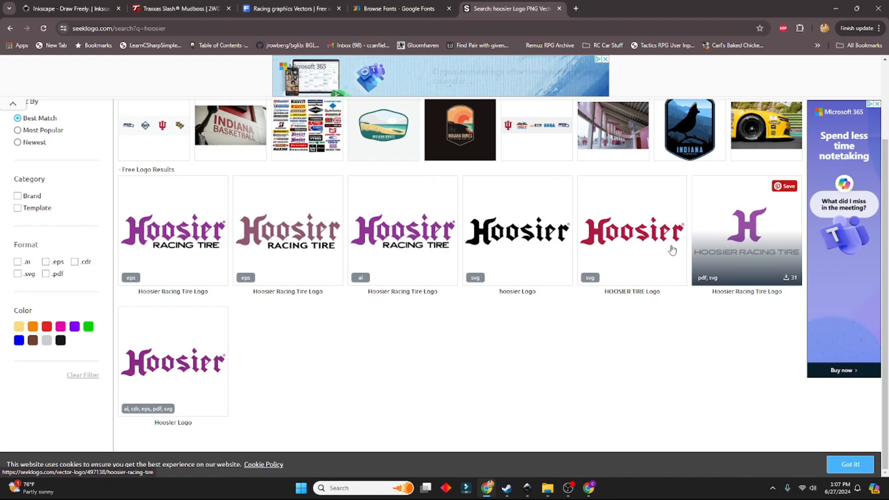
# Search Seeklogo for "monster" logos and look through the results
pyautogui.scroll(3, 171, 217)
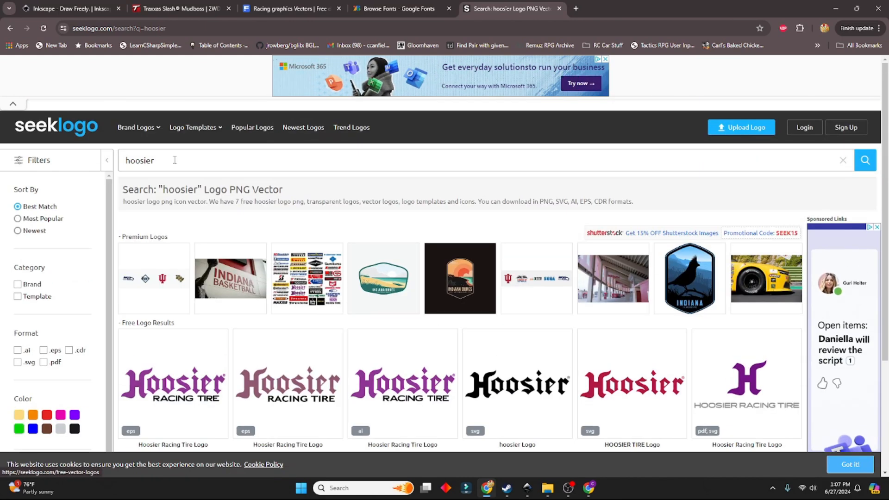
pyautogui.doubleClick(162, 160)
pyautogui.write('monster')
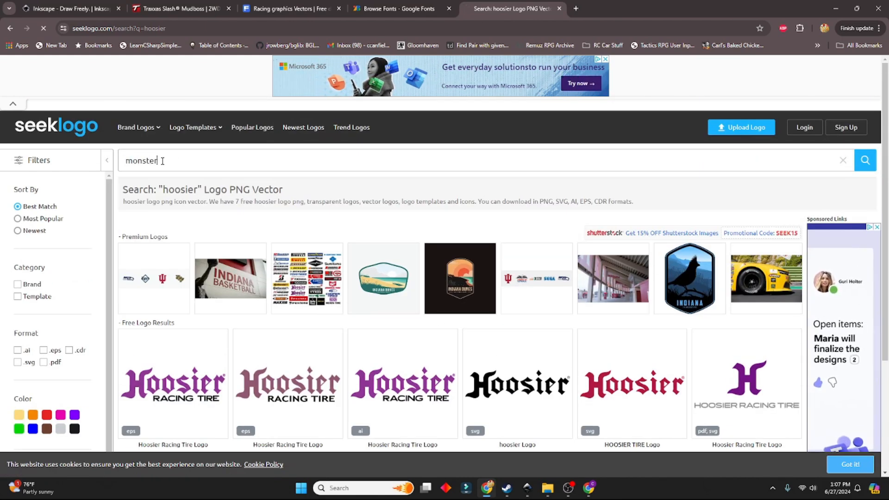
pyautogui.press('Return')
pyautogui.scroll(-5, 291, 278)
pyautogui.scroll(-10, 291, 279)
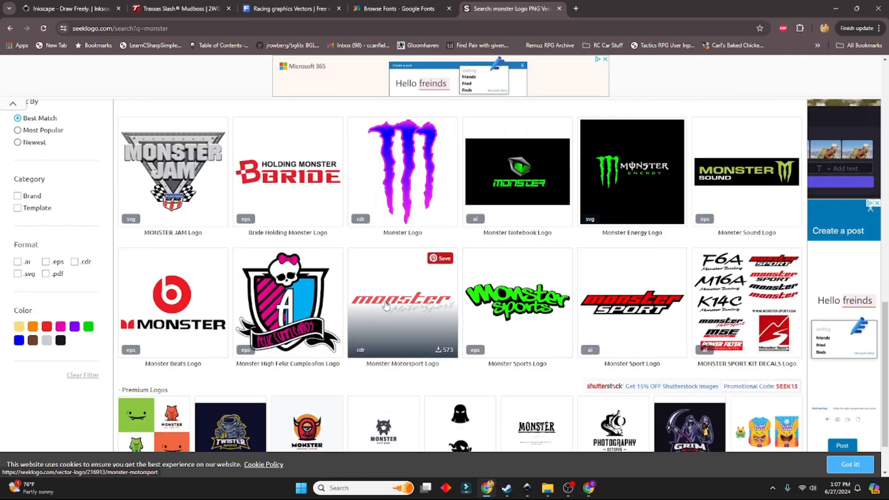
# Switch to Inkscape and import hurst-performance-seeklogo-4.svg into the Graphics layer as editable objects
pyautogui.scroll(10, 379, 316)
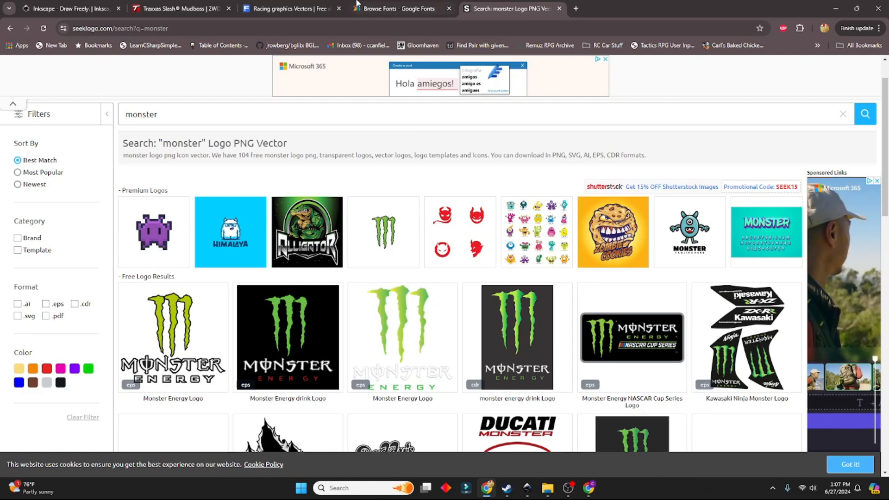
pyautogui.moveTo(568, 490)
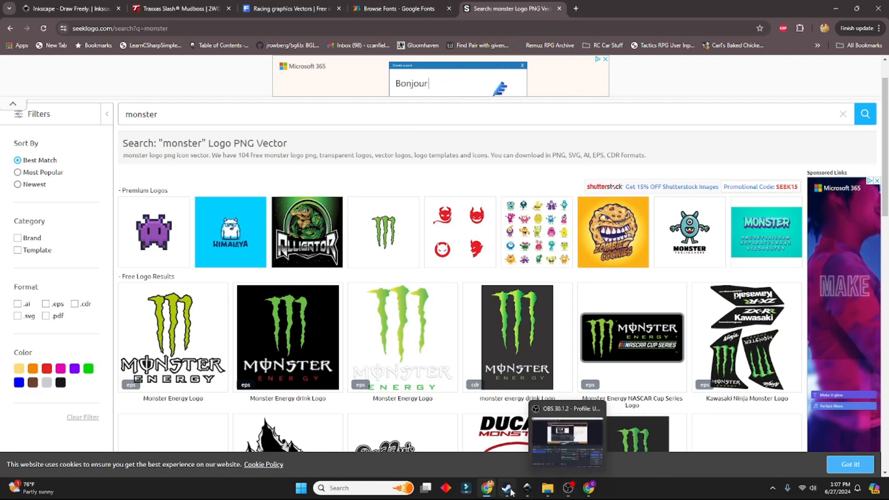
pyautogui.click(527, 488)
pyautogui.click(8, 16)
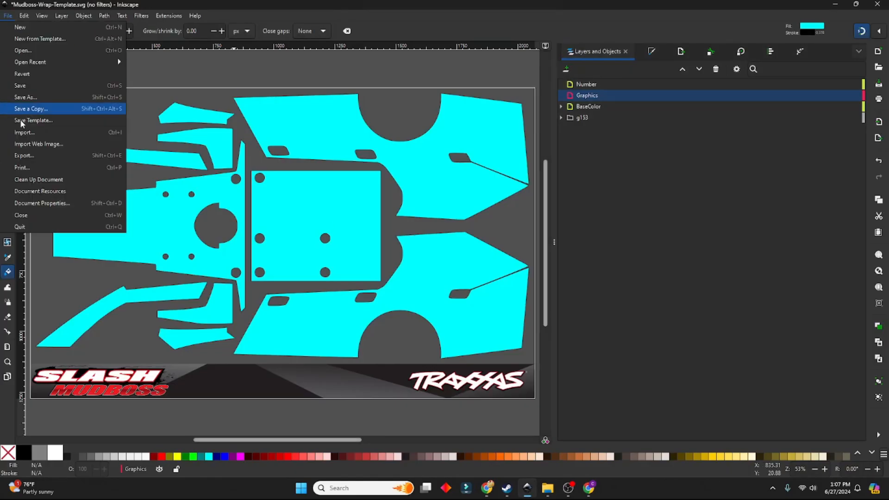
pyautogui.click(37, 132)
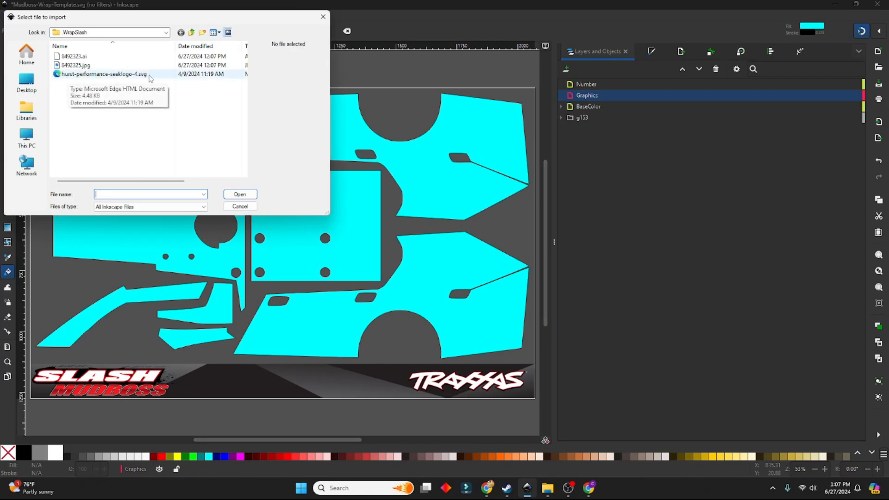
pyautogui.click(122, 75)
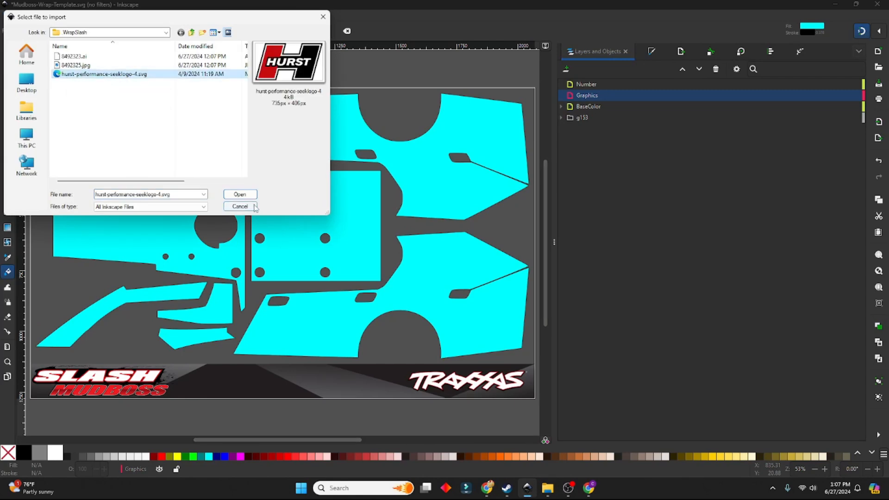
pyautogui.click(239, 194)
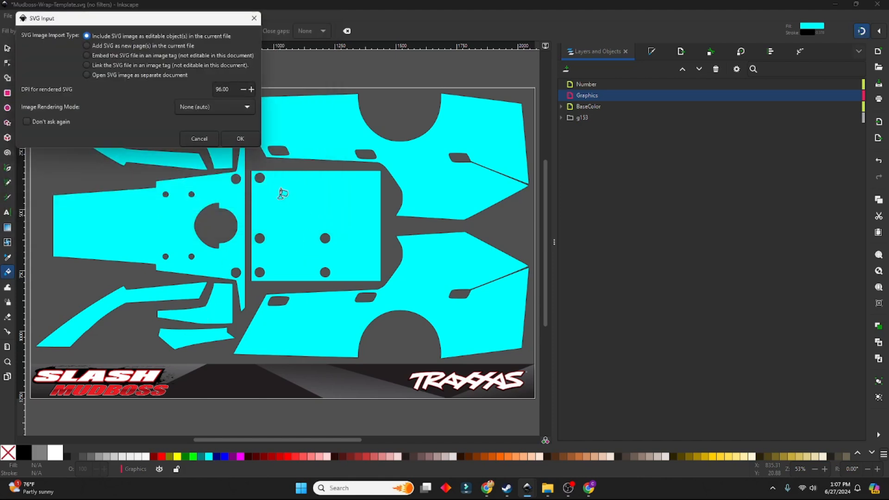
pyautogui.click(241, 138)
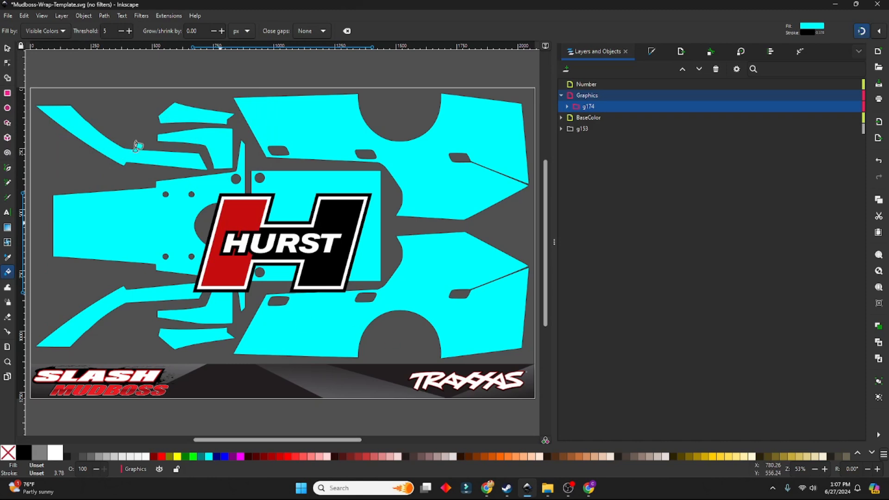
# Scale the Hurst logo down to about 244 × 135 px and place it behind the wheel arch on the lower side panel
pyautogui.click(7, 49)
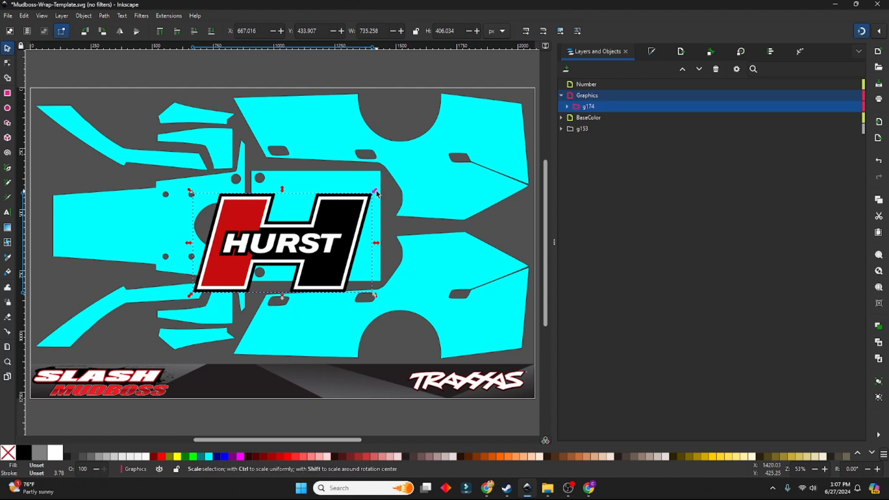
pyautogui.moveTo(377, 193); pyautogui.dragTo(506, 328)
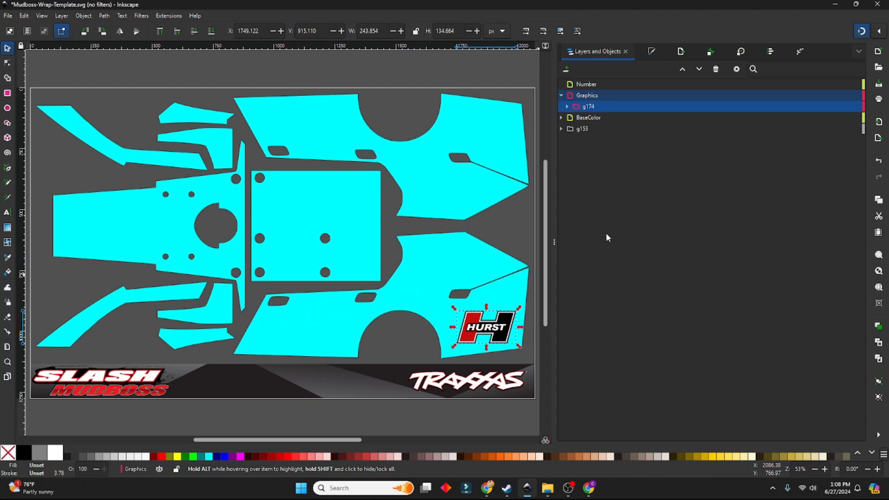
pyautogui.click(525, 217)
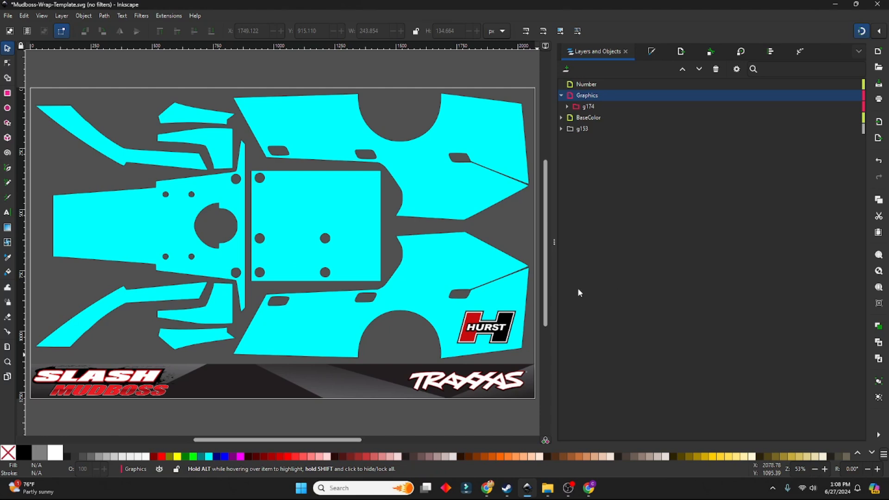
# Create a text box below the template and enter "45" in the Hermes font at 200 pt
pyautogui.doubleClick(8, 213)
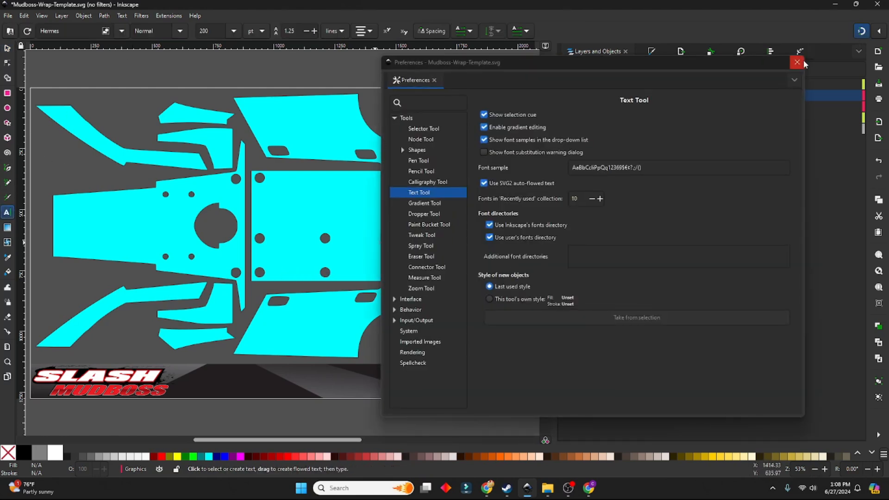
pyautogui.click(800, 62)
pyautogui.scroll(-5, 333, 180)
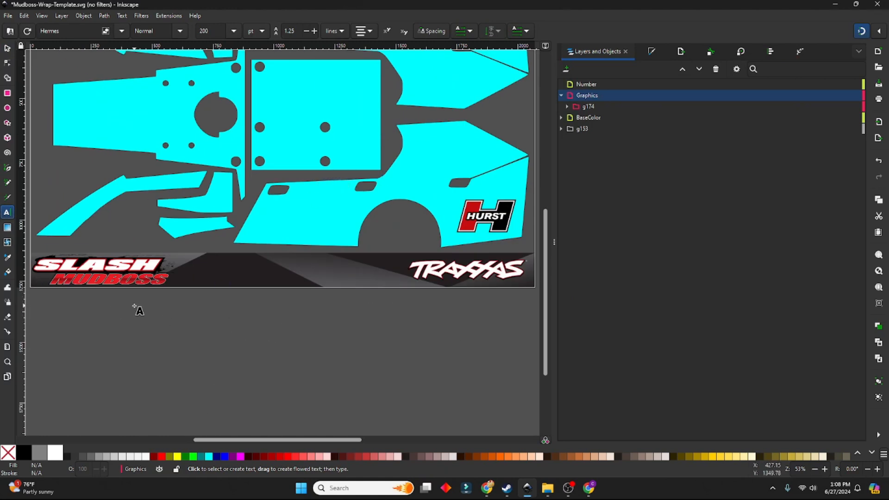
pyautogui.moveTo(129, 304); pyautogui.dragTo(352, 403)
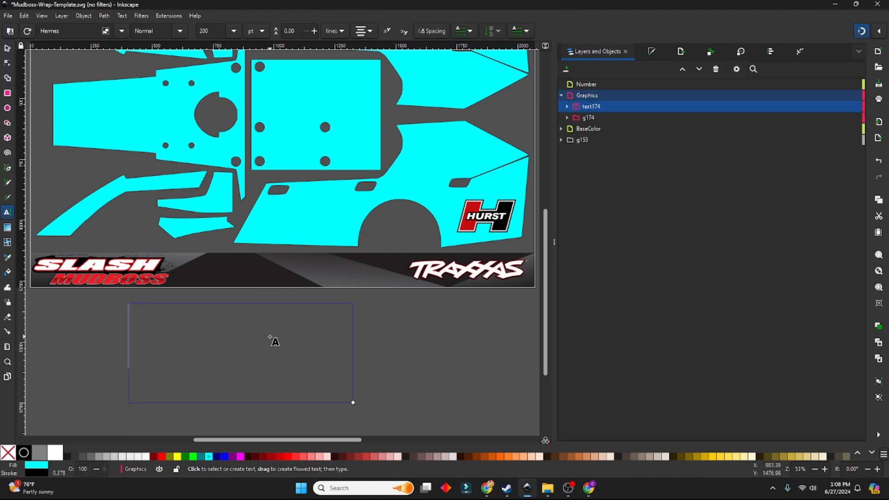
pyautogui.write('45')
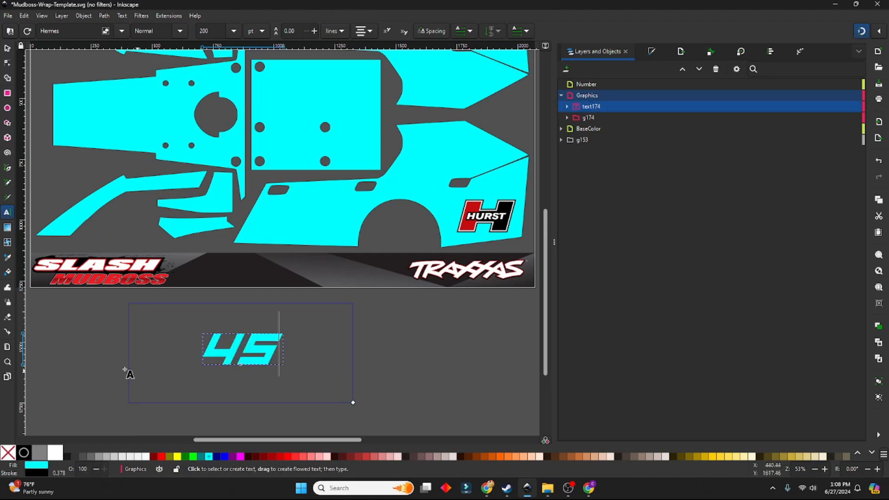
pyautogui.click(7, 48)
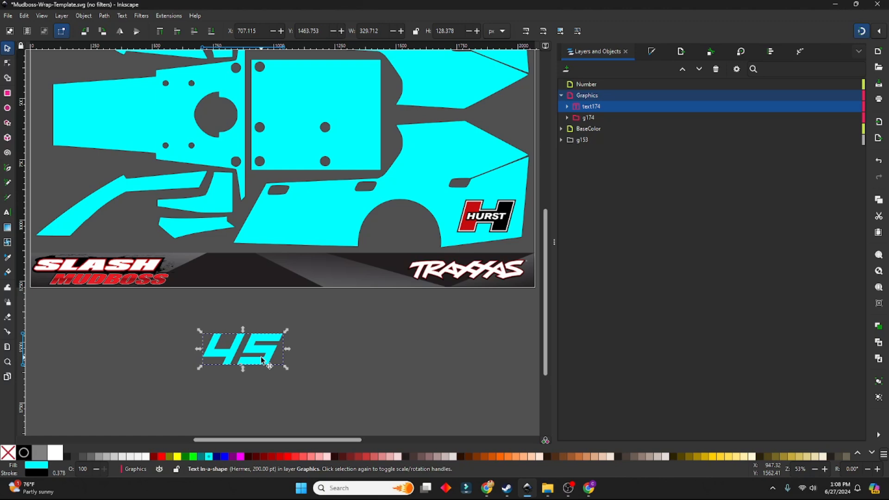
# Switch to the browser and view the Freepik racing graphics results and the Google Fonts page
pyautogui.click(486, 488)
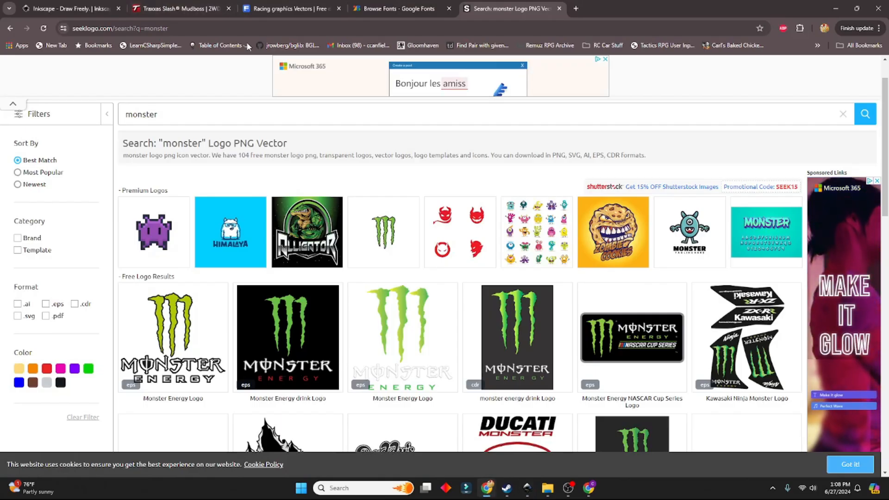
pyautogui.click(276, 10)
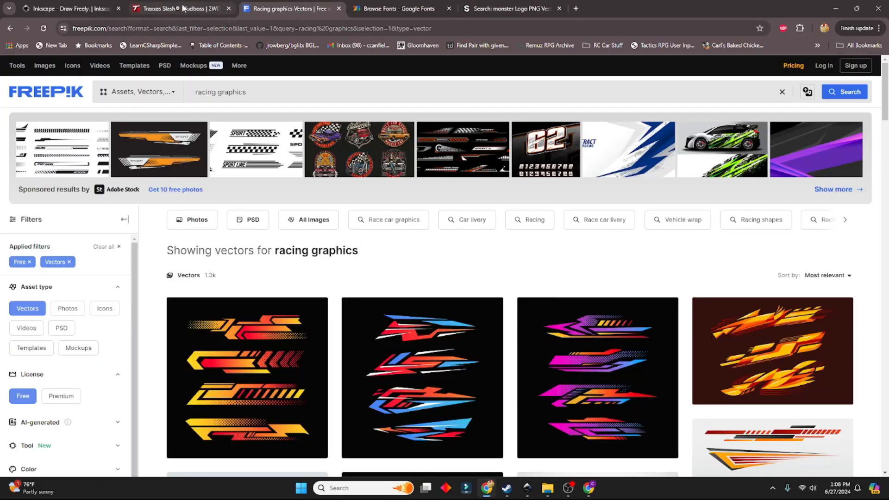
pyautogui.click(398, 9)
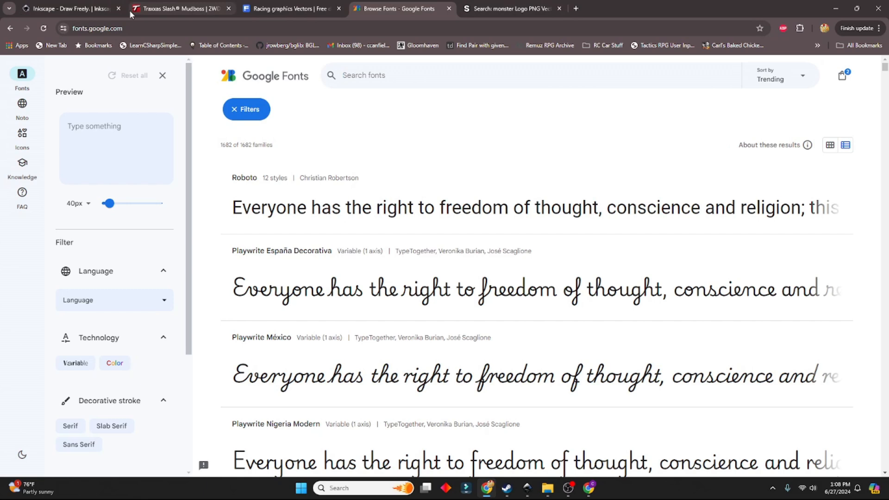
pyautogui.moveTo(130, 14)
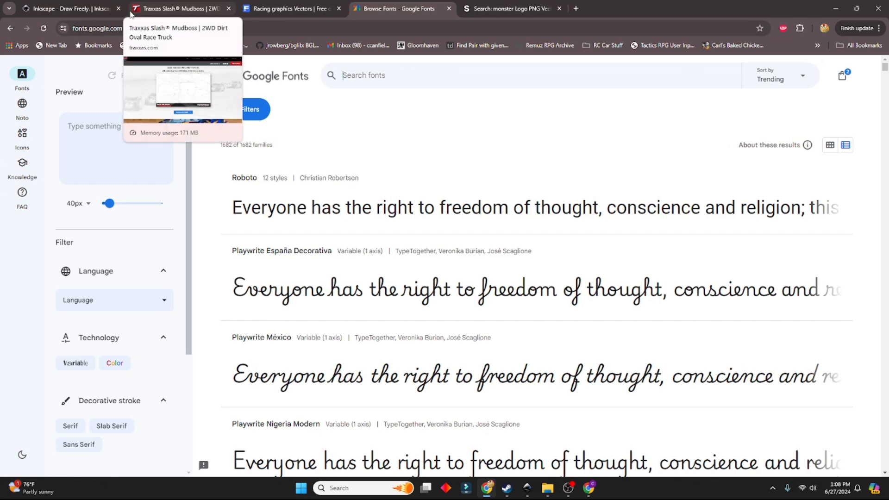
pyautogui.click(568, 488)
# Return to Inkscape, fill the 45 text with white and shift it slightly within the empty area below the template
pyautogui.click(527, 488)
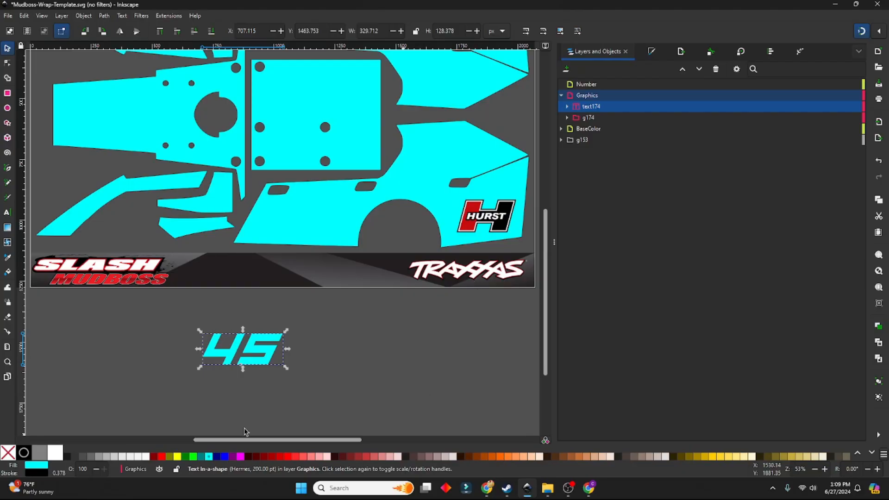
pyautogui.scroll(5, 110, 164)
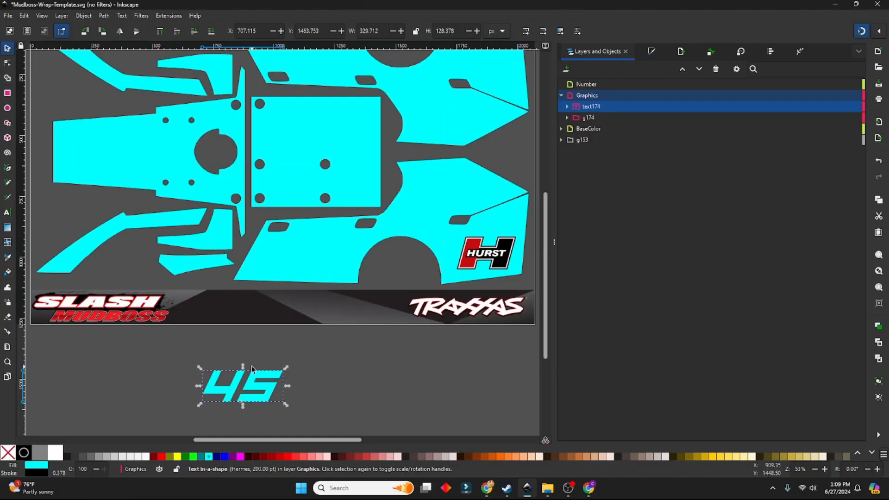
pyautogui.scroll(5, 166, 193)
pyautogui.scroll(-10, 184, 204)
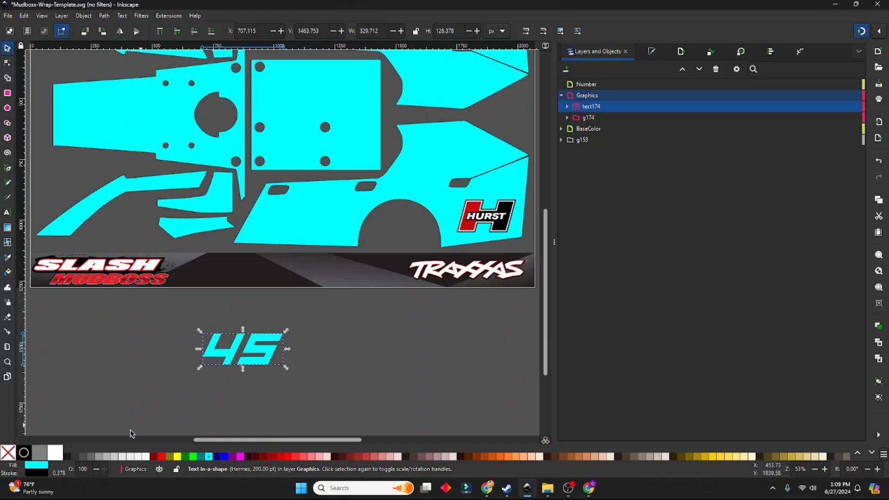
pyautogui.click(55, 452)
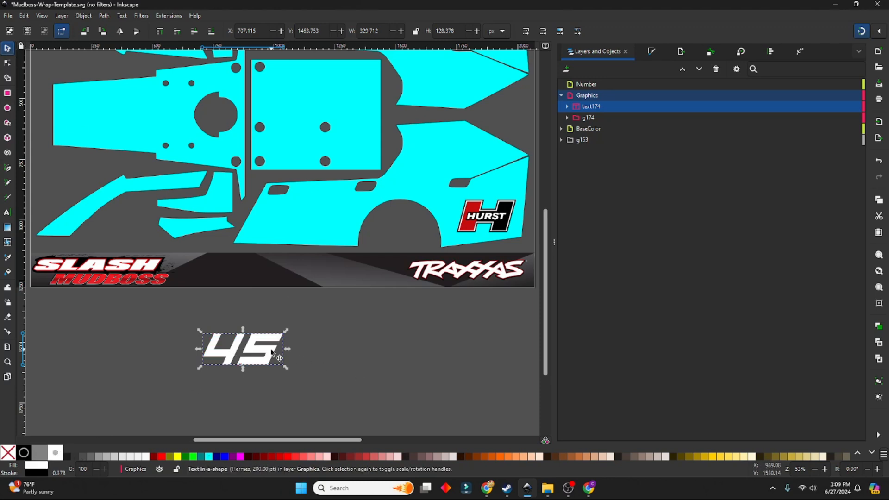
pyautogui.moveTo(268, 351); pyautogui.dragTo(327, 341)
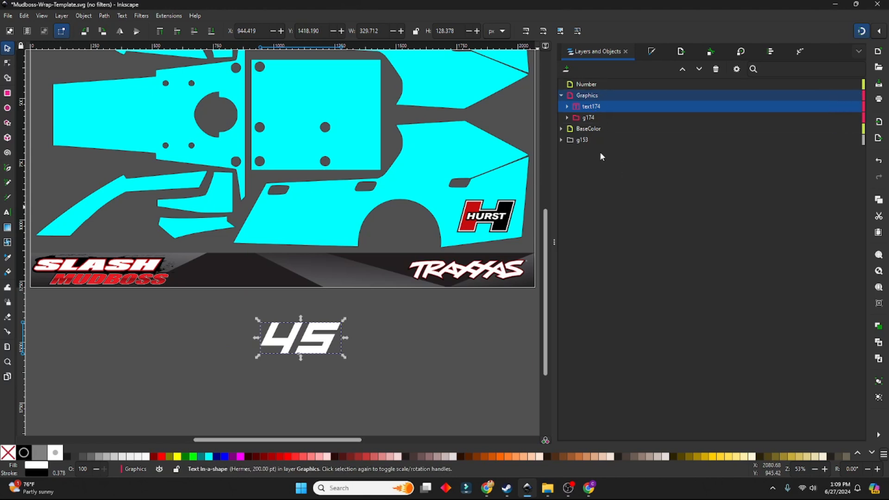
pyautogui.click(459, 324)
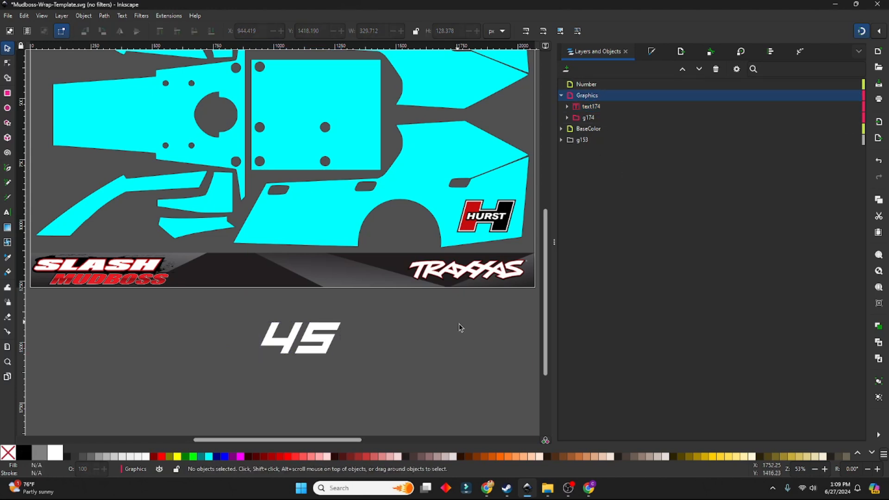
# Move the 45 text object from the Graphics layer into the Number layer
pyautogui.click(591, 107)
pyautogui.moveTo(585, 109); pyautogui.dragTo(578, 87)
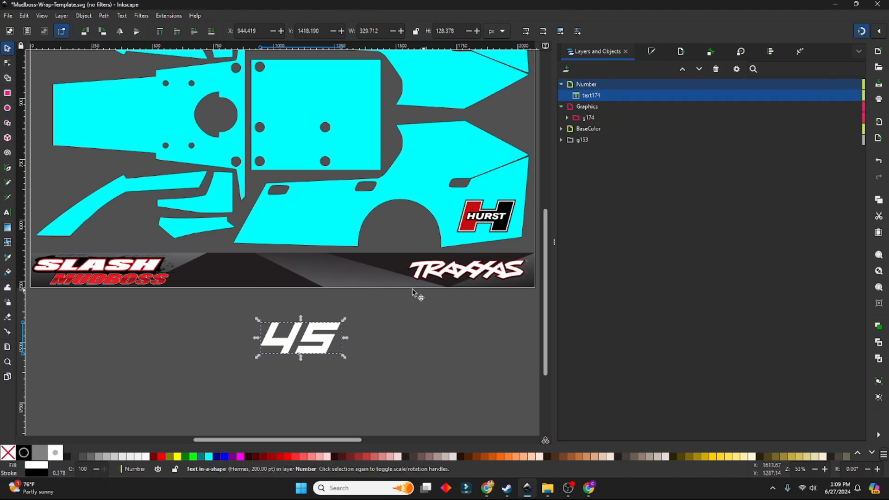
pyautogui.click(451, 377)
# Place the white 45 on the lower side panel, between its slanted front edge and the wheel arch
pyautogui.click(324, 338)
pyautogui.moveTo(323, 336); pyautogui.dragTo(332, 218)
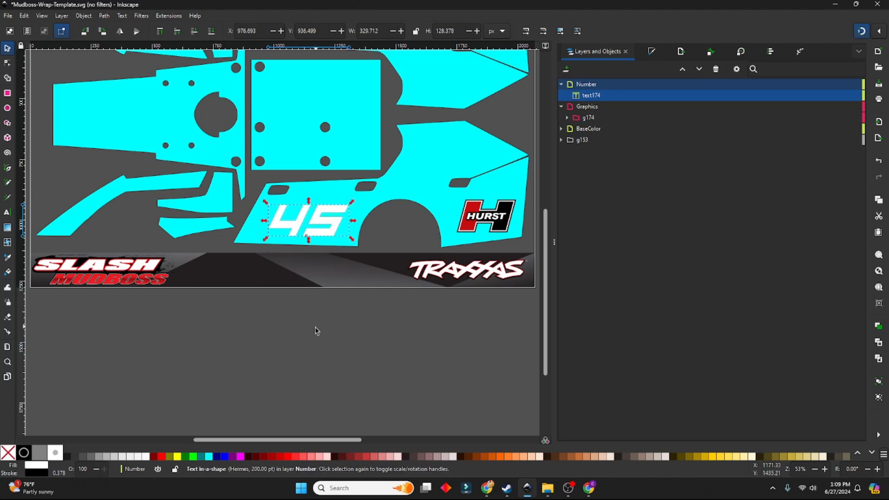
pyautogui.click(313, 330)
pyautogui.scroll(5, 376, 176)
pyautogui.scroll(-2, 376, 175)
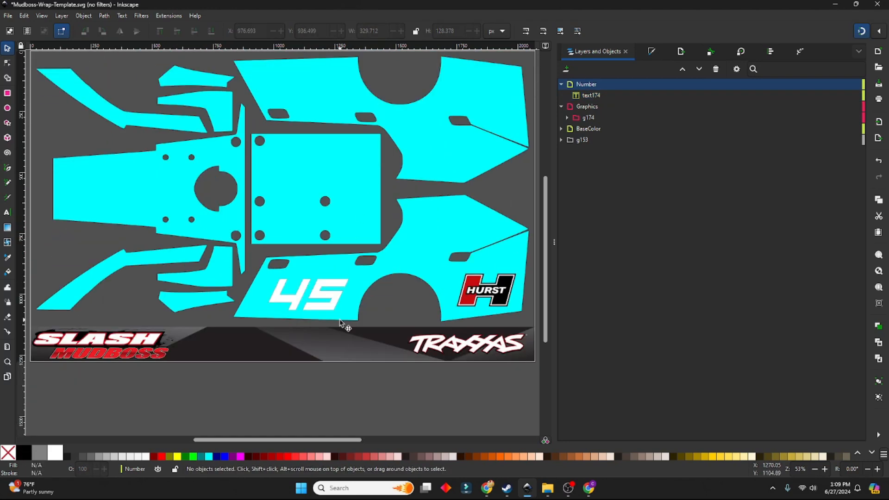
# Paste a copy of the 45 text, fill it with black and align it exactly over the white number
pyautogui.click(321, 299)
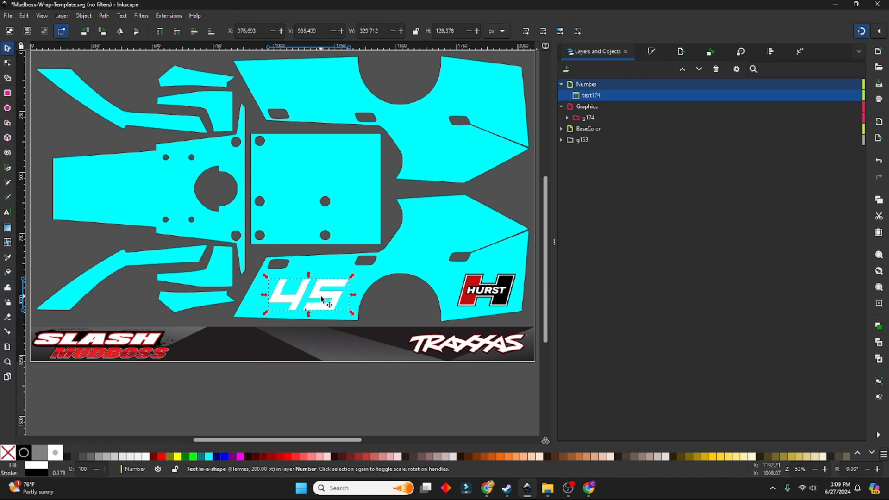
pyautogui.hotkey('ctrl', 'v')
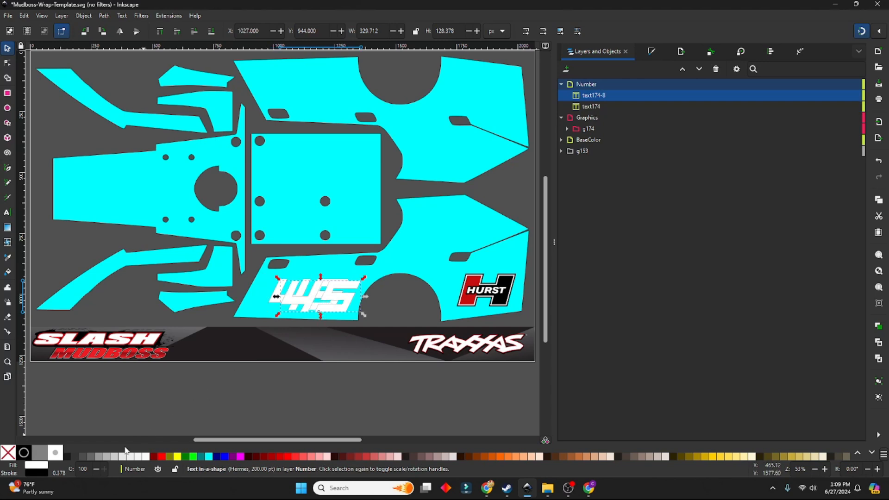
pyautogui.click(25, 452)
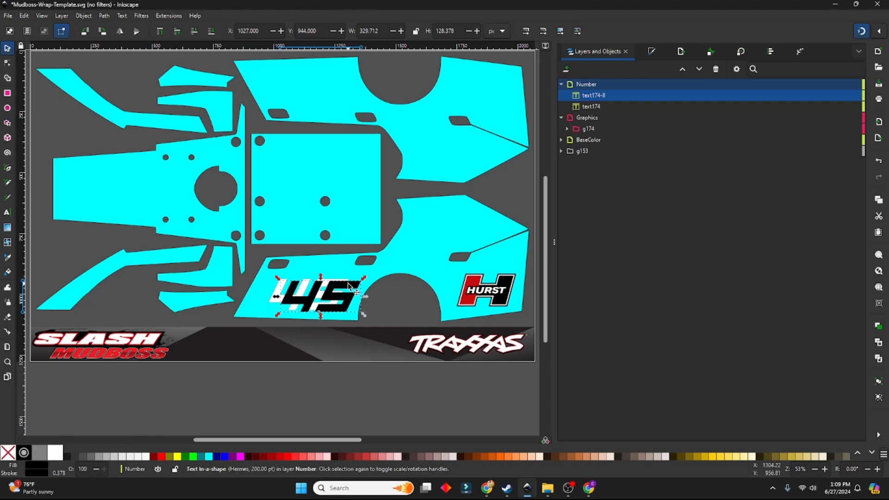
pyautogui.moveTo(331, 300); pyautogui.dragTo(319, 299)
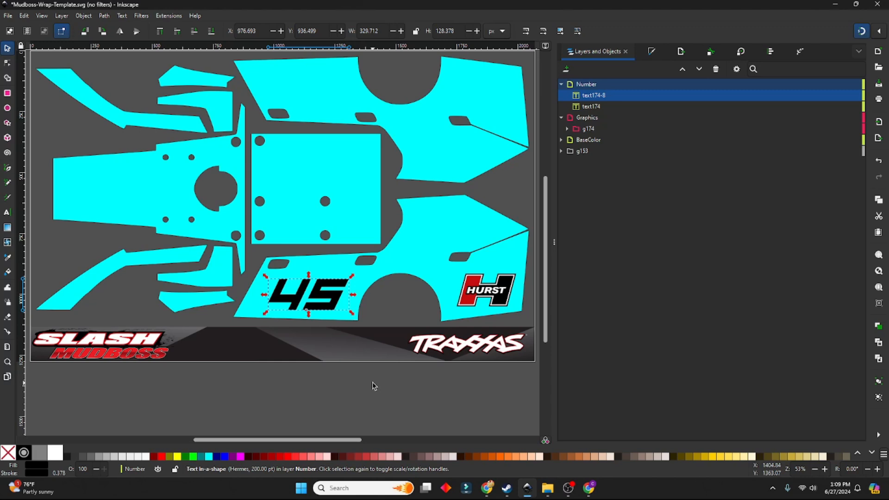
# Nudge the black 45 slightly right and up from the white one, to X 988.693 and Y 932.499 px
pyautogui.press('Right')
pyautogui.press('Right')
pyautogui.press('Right')
pyautogui.press('Right')
pyautogui.press('Right')
pyautogui.press('Right')
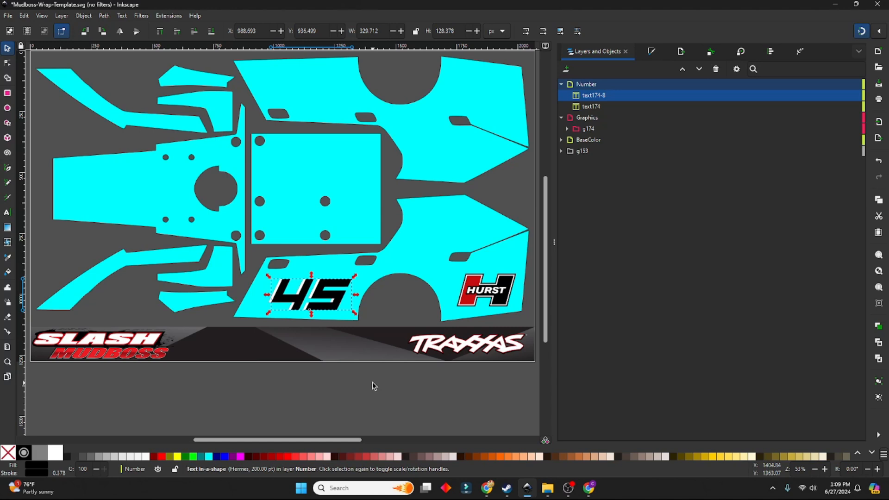
pyautogui.press('Down')
pyautogui.press('Down')
pyautogui.press('Down')
pyautogui.press('Down')
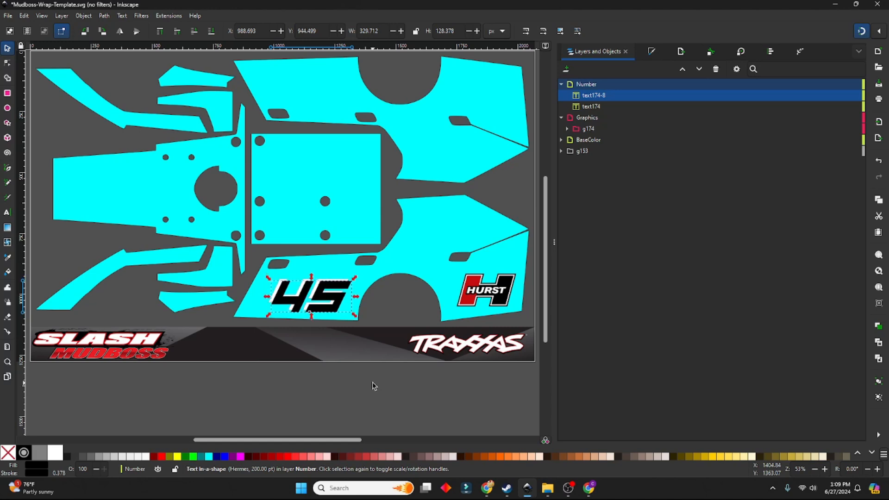
pyautogui.press('Up')
pyautogui.press('Up')
pyautogui.press('Up')
pyautogui.press('Up')
pyautogui.press('Up')
pyautogui.press('Up')
pyautogui.press('Up')
pyautogui.press('Up')
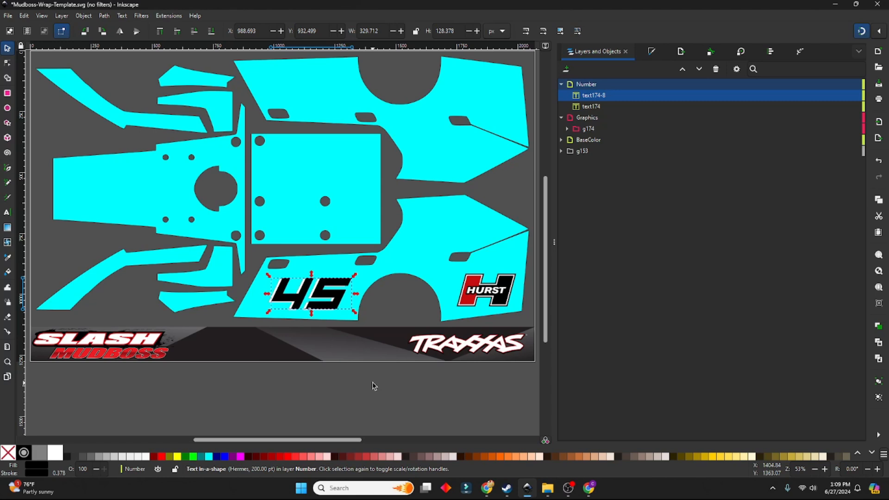
# Nudge the black 45 down and slightly right of the white one, to X 990.693 and Y 944.499 px
pyautogui.press('Down')
pyautogui.press('Down')
pyautogui.press('Down')
pyautogui.press('Down')
pyautogui.press('Down')
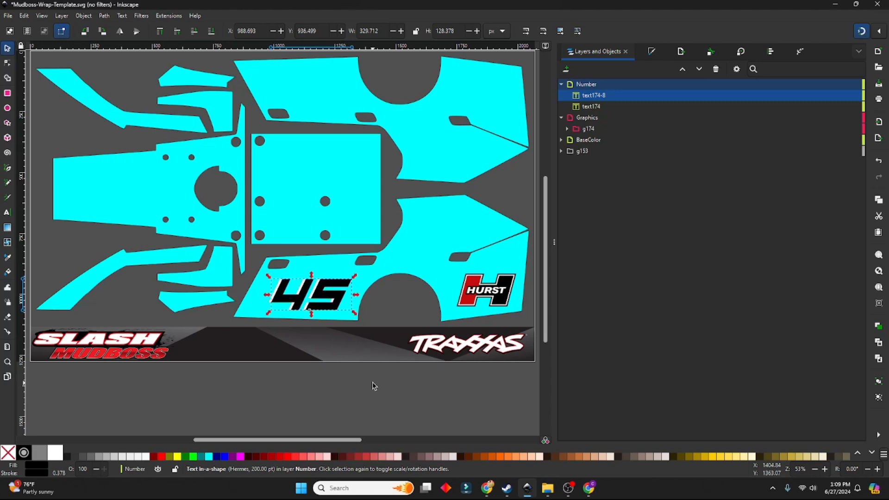
pyautogui.press('Right')
pyautogui.press('Down')
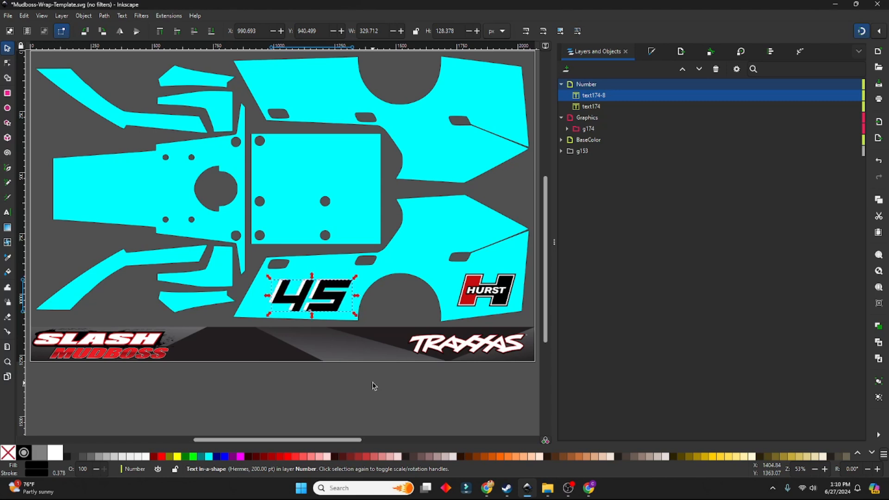
pyautogui.press('Escape')
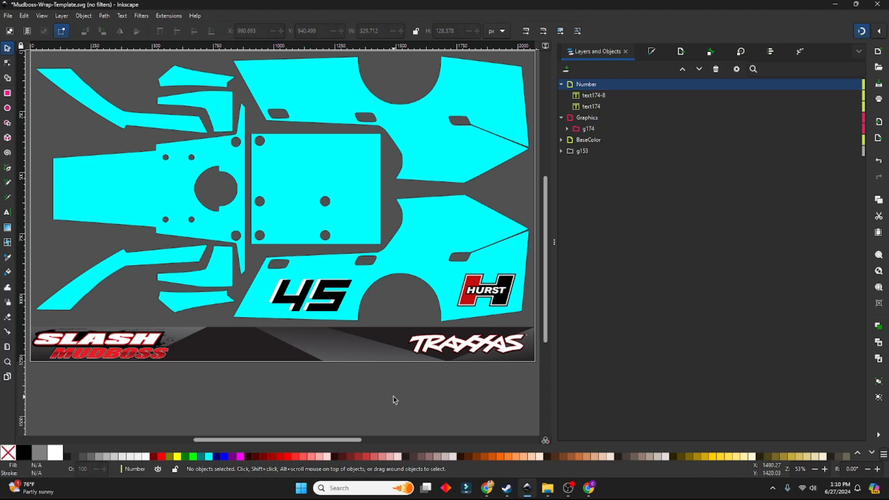
pyautogui.moveTo(323, 295); pyautogui.dragTo(322, 297)
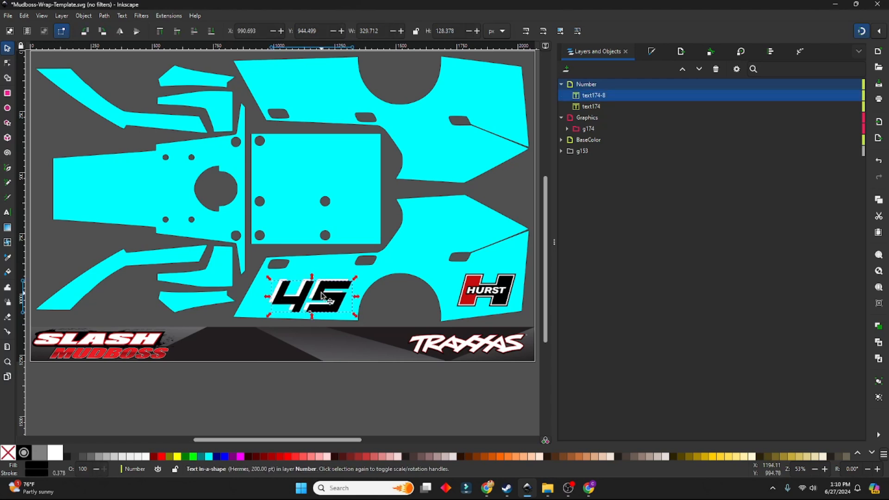
pyautogui.click(337, 397)
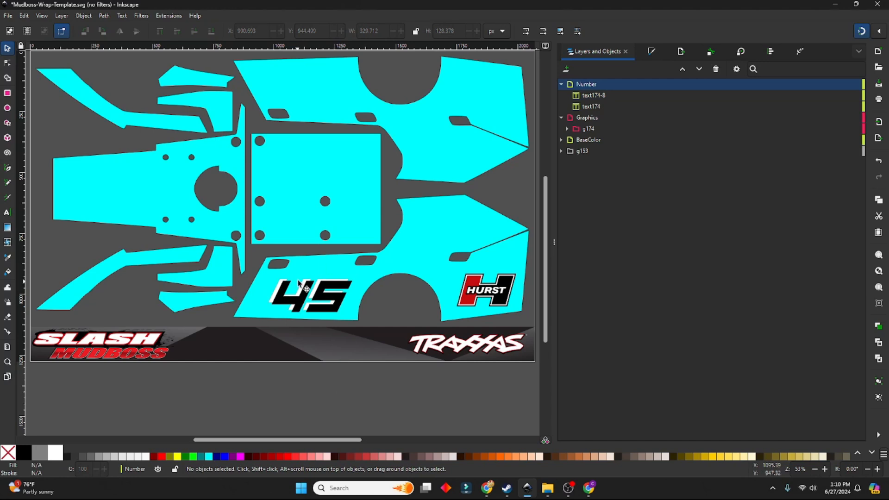
# Move the white 45 above the black 45 in the Number layer's stacking order
pyautogui.click(593, 106)
pyautogui.moveTo(591, 96); pyautogui.dragTo(603, 93)
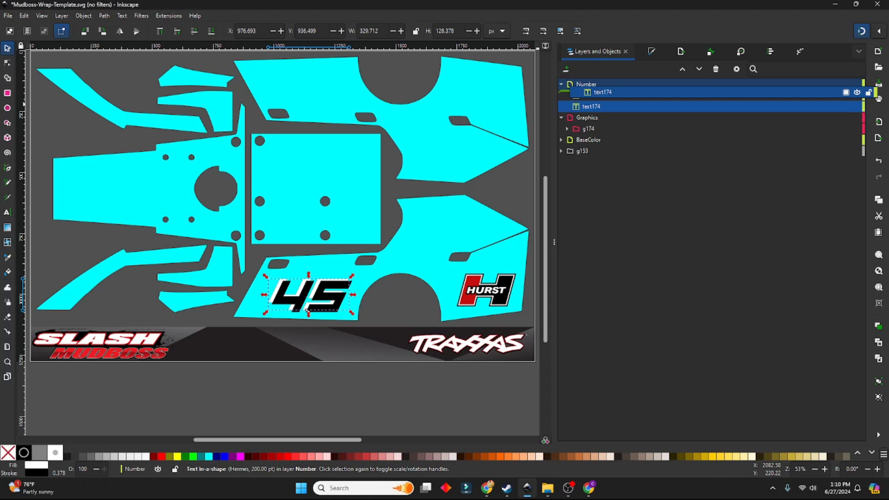
pyautogui.click(332, 375)
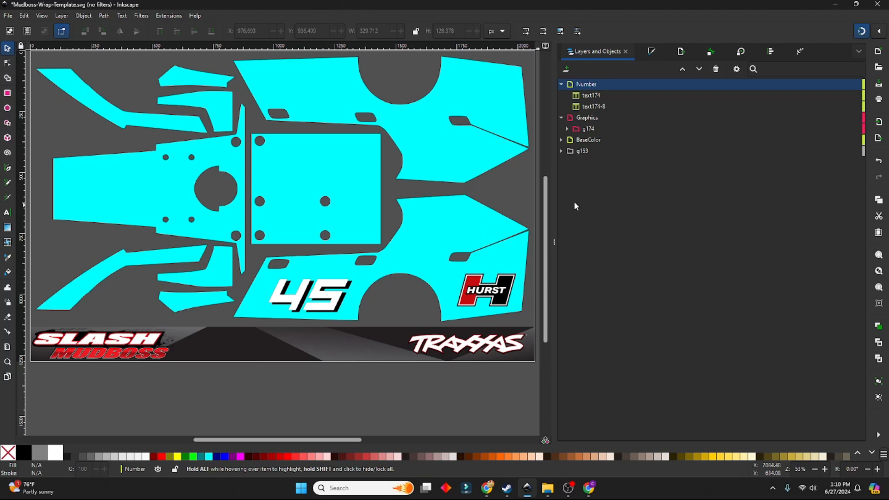
pyautogui.click(325, 301)
pyautogui.doubleClick(316, 296)
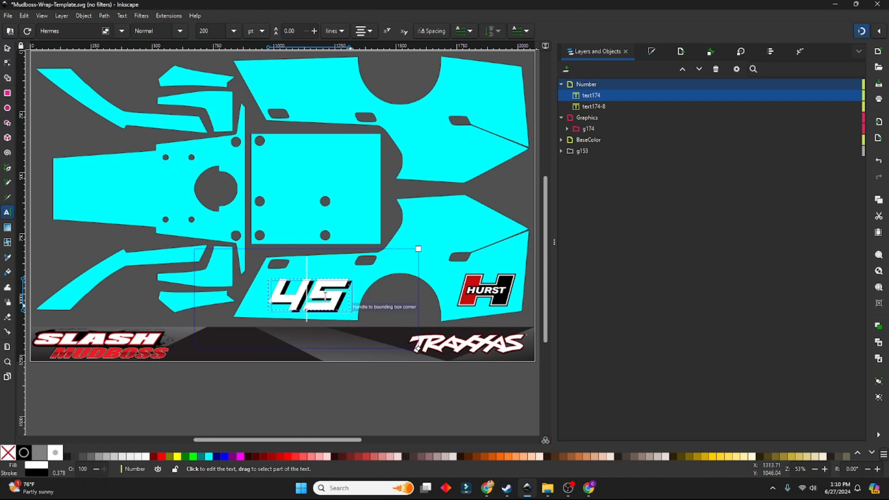
pyautogui.click(325, 391)
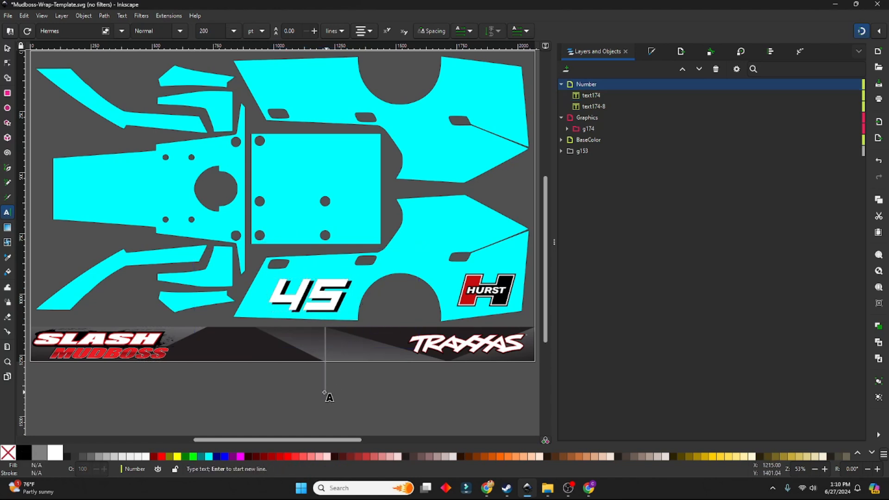
pyautogui.click(7, 50)
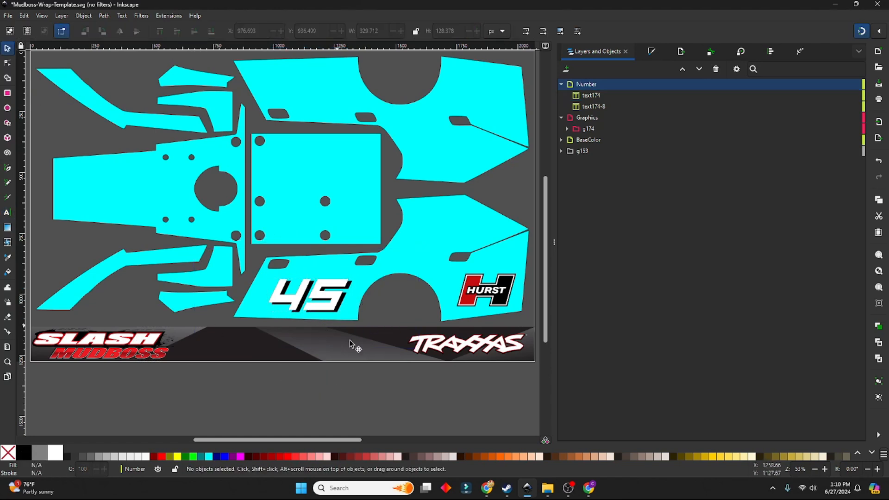
# Copy the white and black 45 texts together, paste them and move the copy onto the central rectangular panel
pyautogui.click(591, 95)
pyautogui.keyDown('shift'); pyautogui.click(594, 106); pyautogui.keyUp('shift')
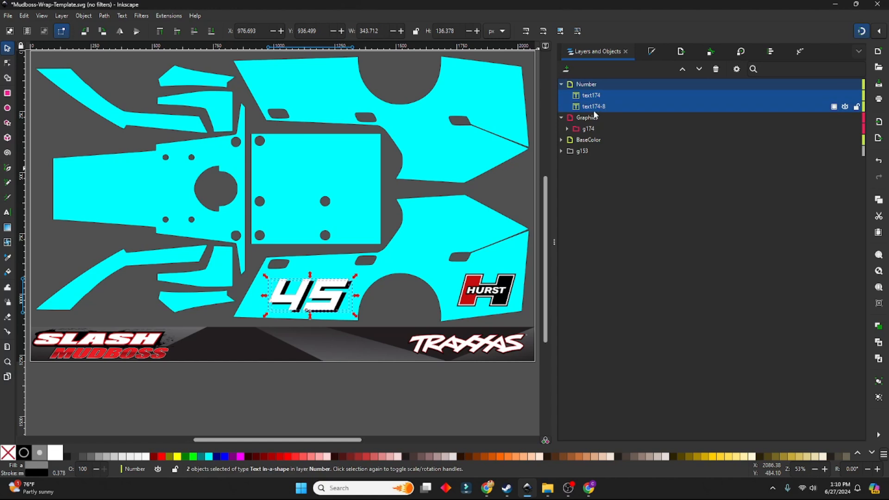
pyautogui.hotkey('ctrl', 'c')
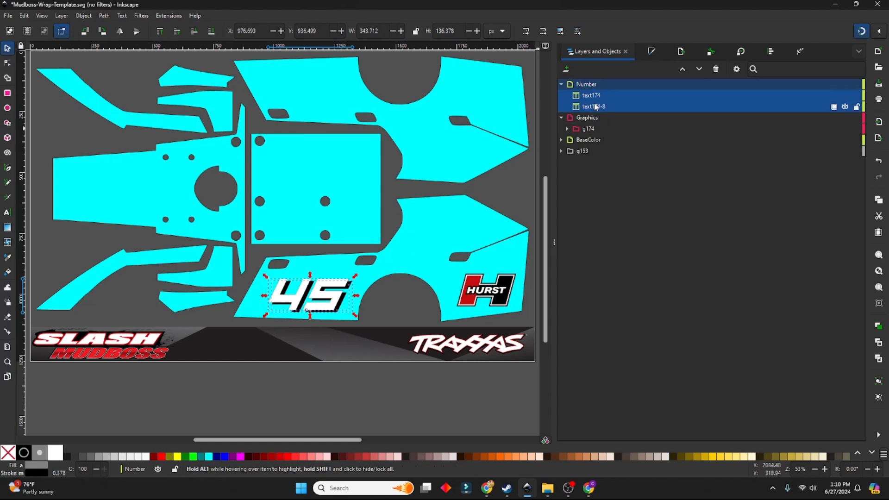
pyautogui.hotkey('ctrl', 'v')
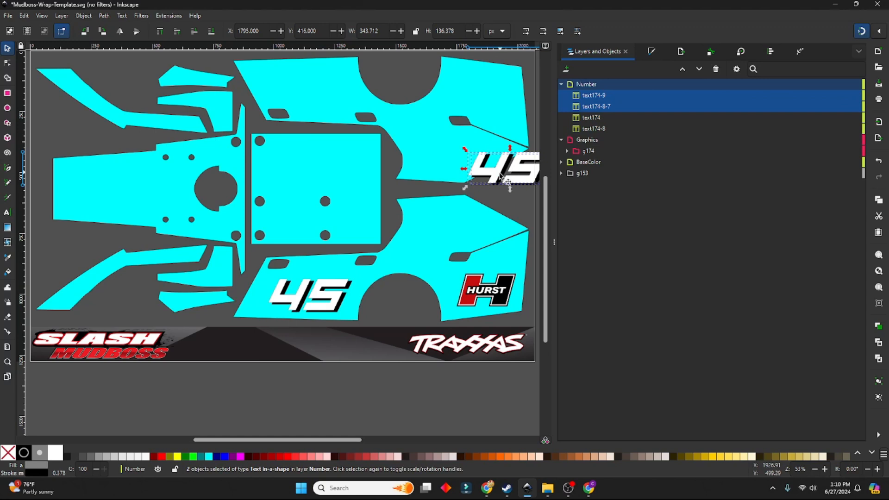
pyautogui.moveTo(493, 176); pyautogui.dragTo(303, 183)
# Rotate the pasted 45 pair by 180° with two 90° clockwise rotations
pyautogui.click(78, 15)
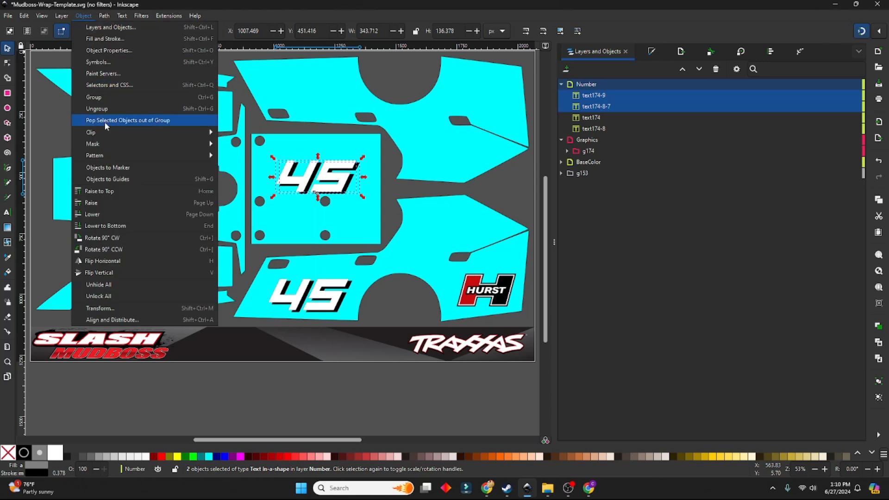
pyautogui.click(113, 238)
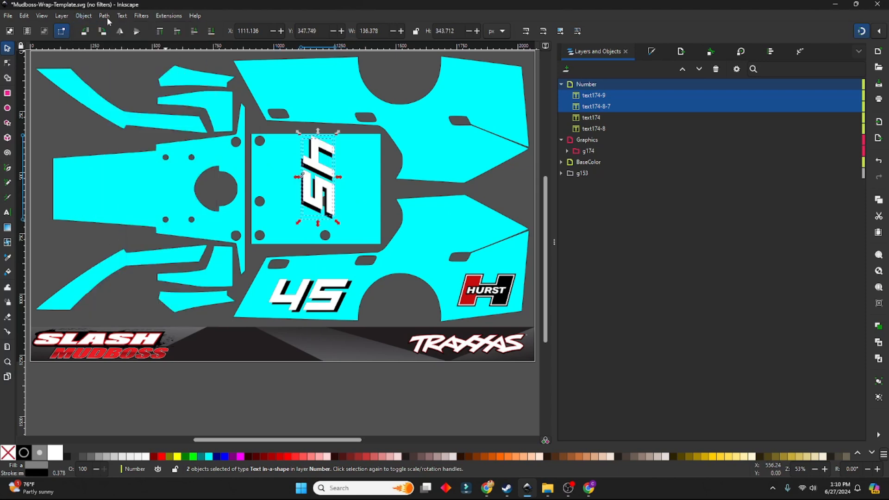
pyautogui.click(83, 16)
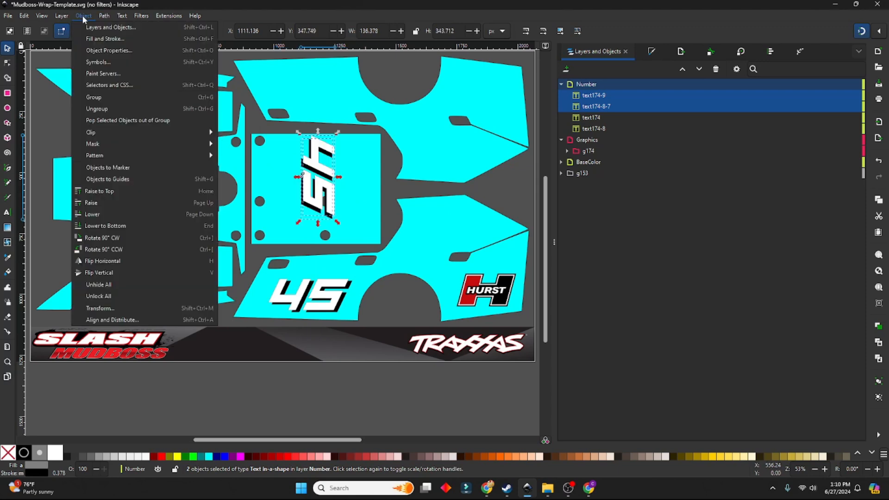
pyautogui.click(119, 237)
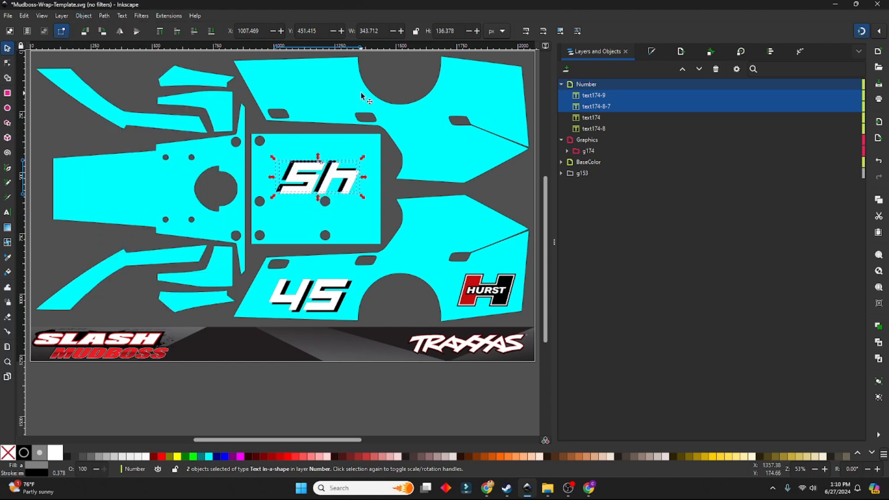
# Move the rotated 45 pair onto the upper side panel, vertically in line with the 45 on the lower side panel
pyautogui.scroll(4, 361, 96)
pyautogui.moveTo(315, 259); pyautogui.dragTo(306, 161)
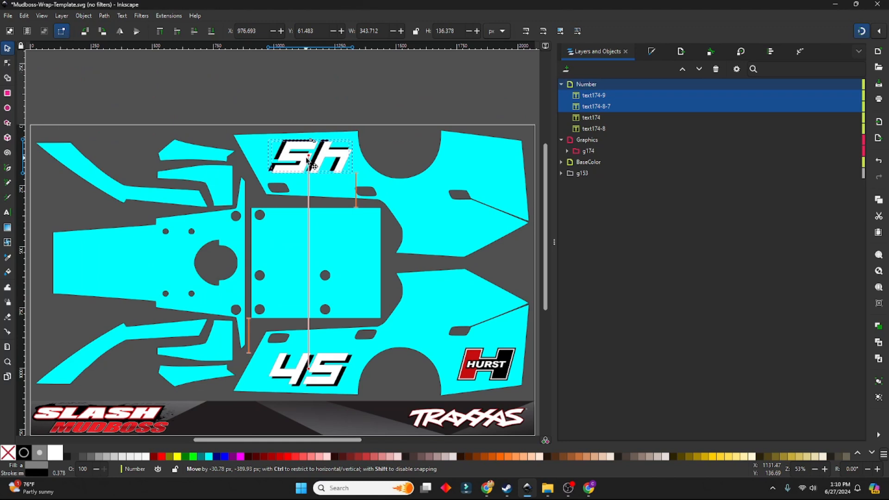
pyautogui.scroll(-4, 316, 159)
pyautogui.scroll(6, 371, 208)
pyautogui.scroll(-4, 427, 254)
# Rotate the Hurst logo 180° clockwise and move it to the rear of the upper side panel, at X 1752.919 and Y 95.909 px
pyautogui.click(483, 328)
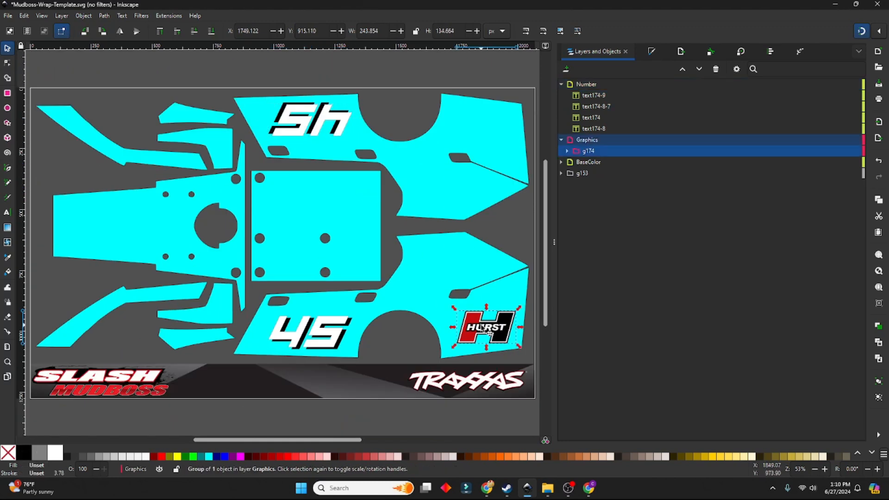
pyautogui.click(84, 16)
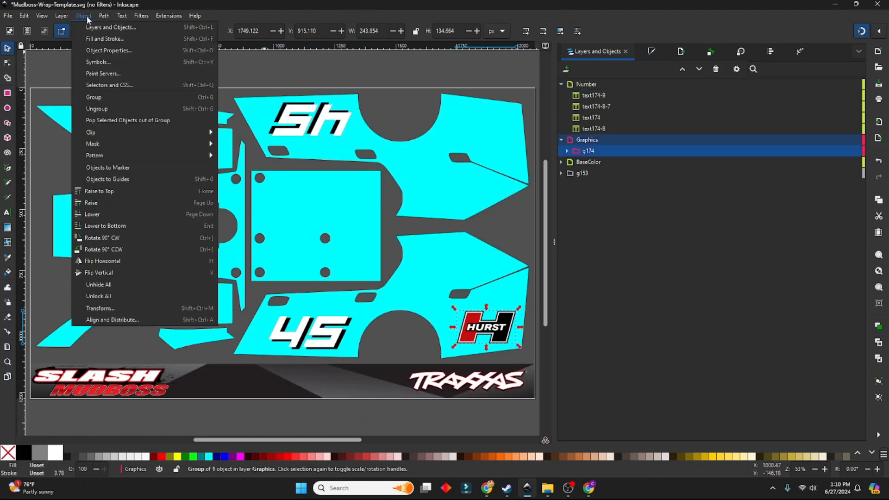
pyautogui.click(121, 237)
pyautogui.click(83, 16)
pyautogui.click(128, 238)
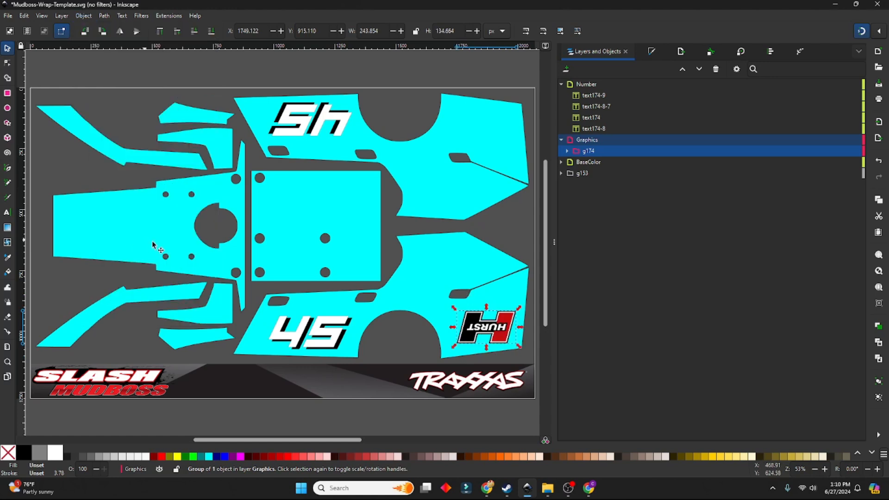
pyautogui.moveTo(486, 320); pyautogui.dragTo(486, 119)
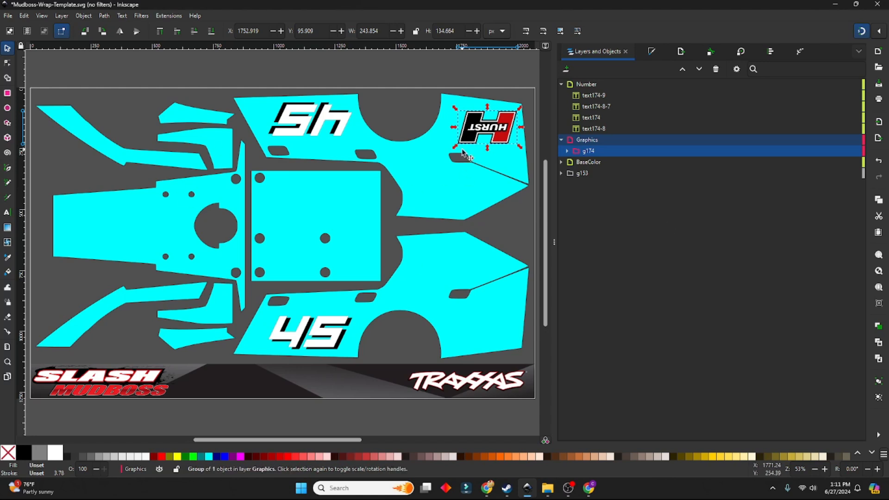
# Duplicate the Hurst logo, move the copy to the rear of the lower side panel and rotate it 180° clockwise
pyautogui.hotkey('ctrl', 'd')
pyautogui.moveTo(467, 153); pyautogui.dragTo(462, 353)
pyautogui.click(81, 16)
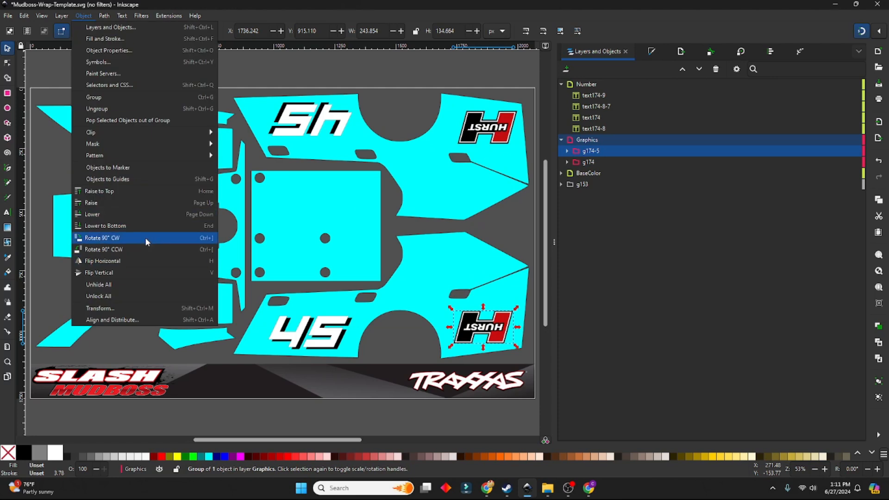
pyautogui.click(153, 240)
pyautogui.click(84, 16)
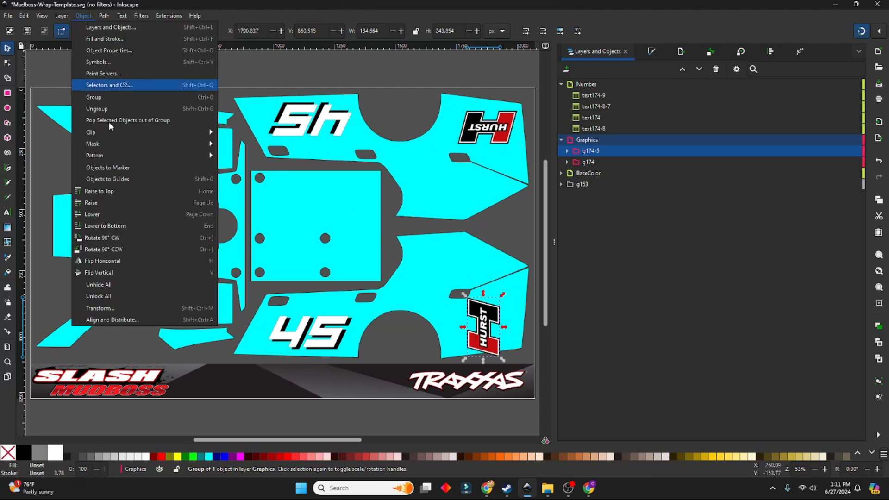
pyautogui.click(158, 235)
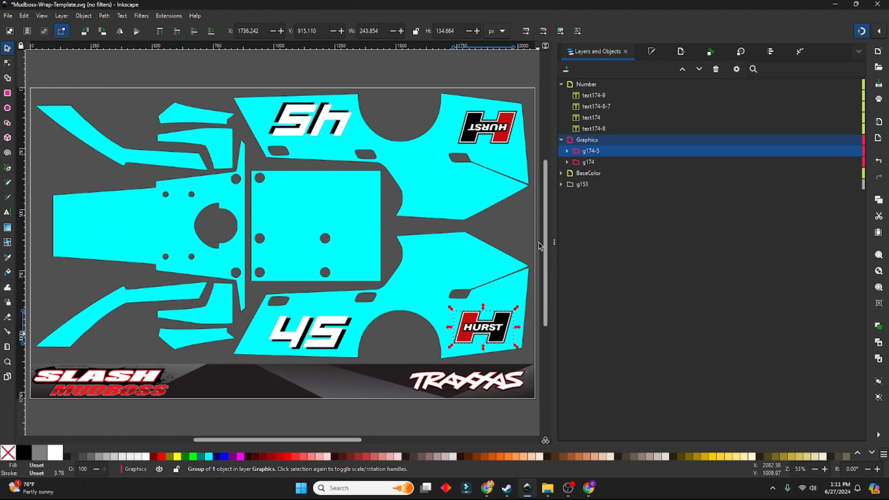
# Align the lower Hurst logo with the upper one, at X 1752.919 and Y 894.781 px
pyautogui.click(519, 229)
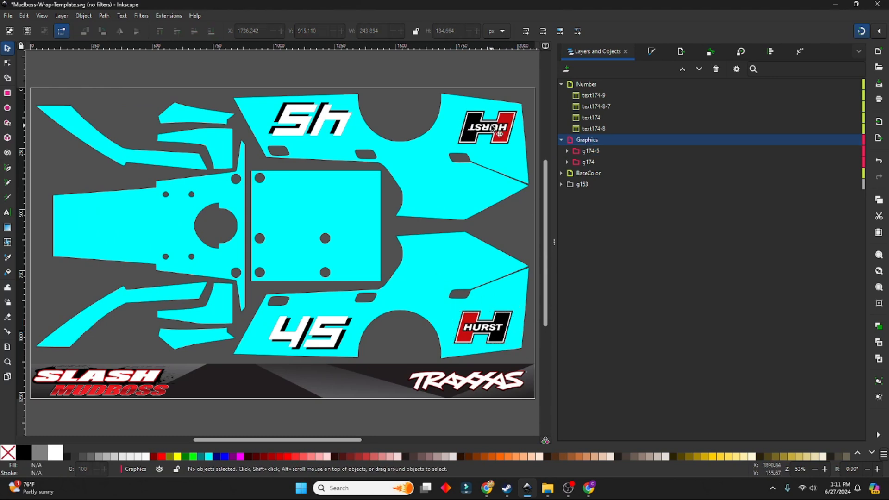
pyautogui.moveTo(504, 334); pyautogui.dragTo(512, 328)
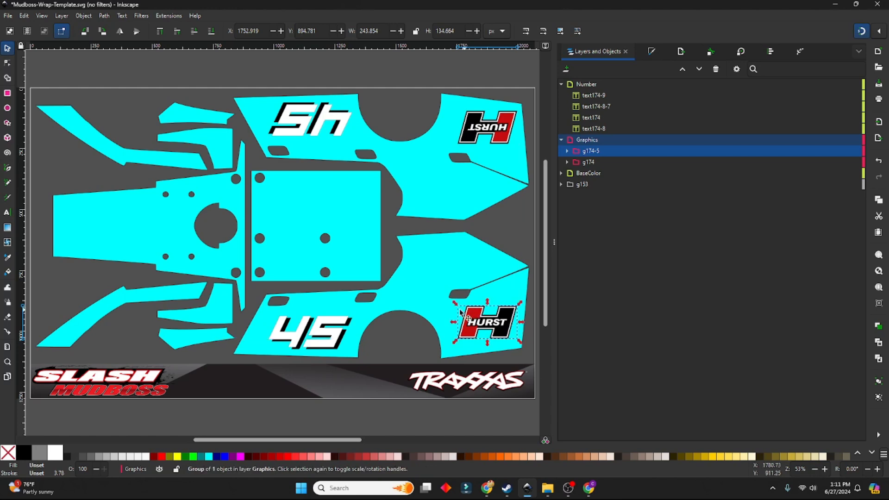
pyautogui.click(523, 359)
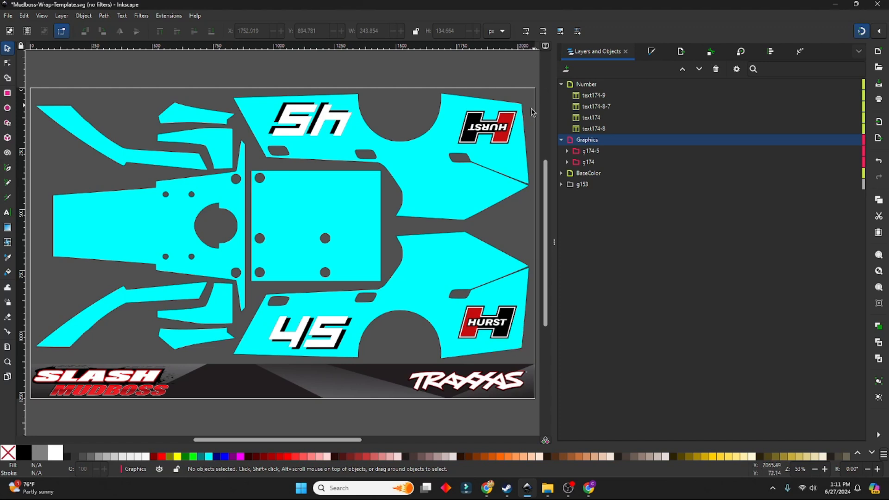
# Shift the upper Hurst logo slightly toward the wheel arch, to X 1732.282 px
pyautogui.click(503, 131)
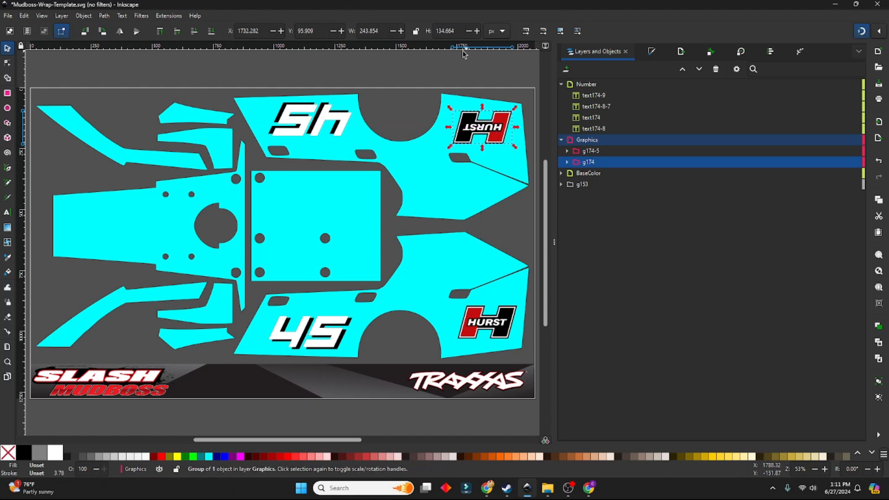
pyautogui.click(509, 212)
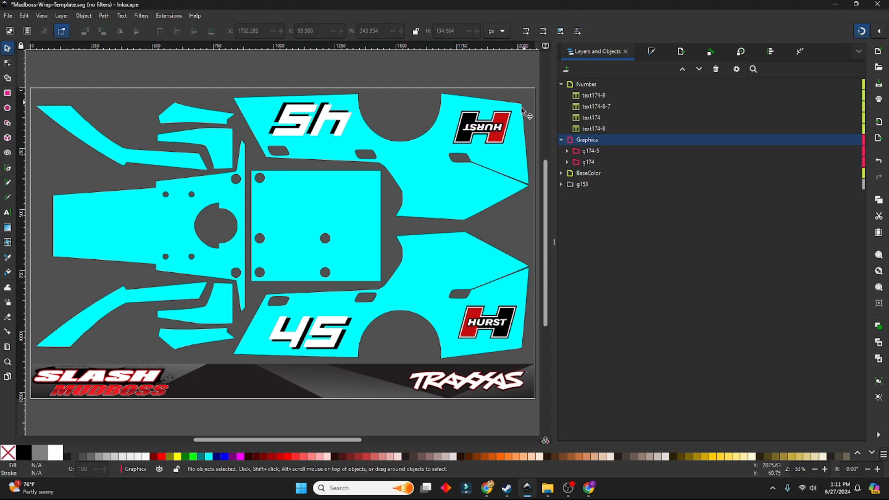
pyautogui.moveTo(496, 131); pyautogui.dragTo(497, 135)
pyautogui.click(513, 222)
# Add a text object with the driver's full name in the Number layer below the template and fill it white
pyautogui.click(8, 212)
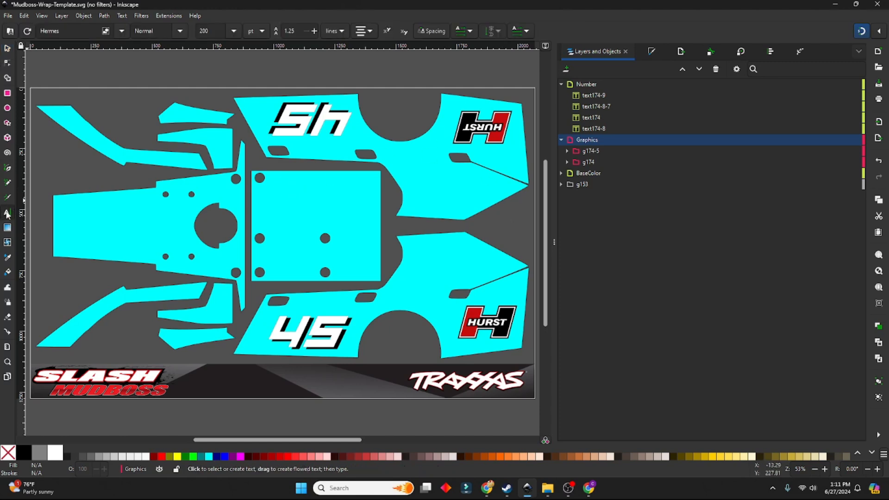
pyautogui.click(591, 83)
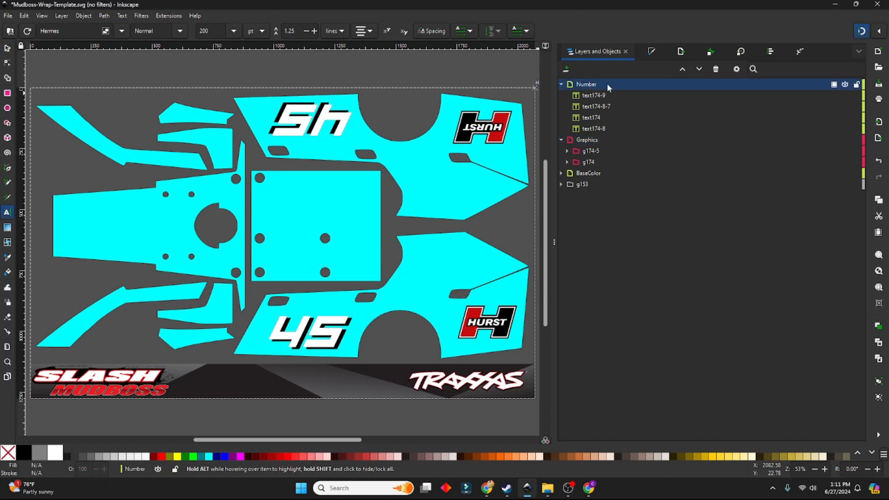
pyautogui.scroll(-2, 275, 383)
pyautogui.moveTo(256, 370); pyautogui.dragTo(414, 406)
pyautogui.write('JOHN D')
pyautogui.write('OE')
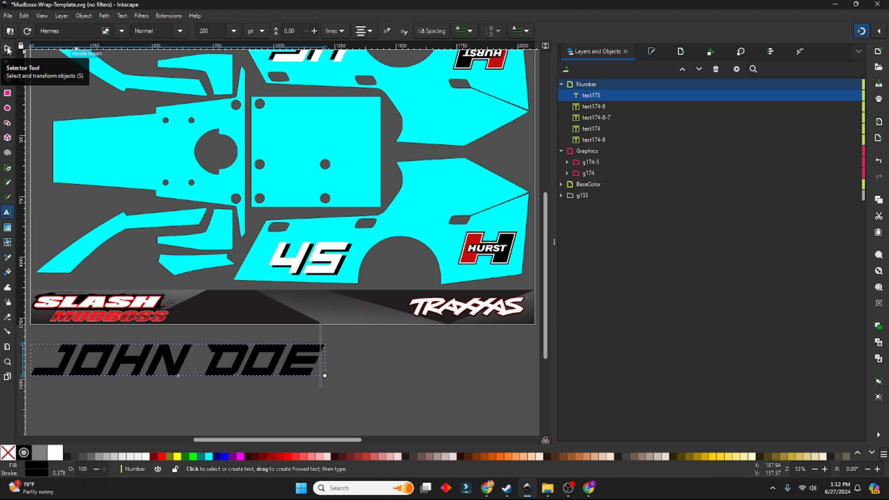
pyautogui.click(51, 456)
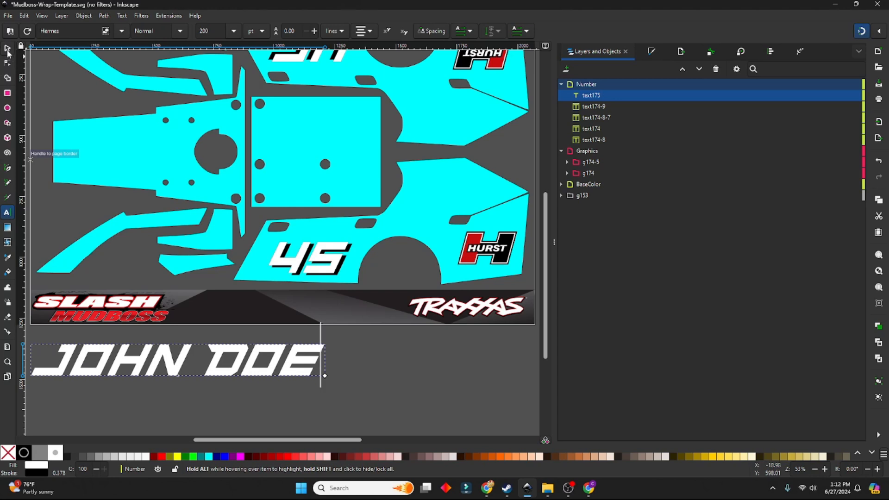
# Reduce the driver name's font size to 72 pt
pyautogui.moveTo(321, 363); pyautogui.dragTo(34, 368)
pyautogui.click(234, 31)
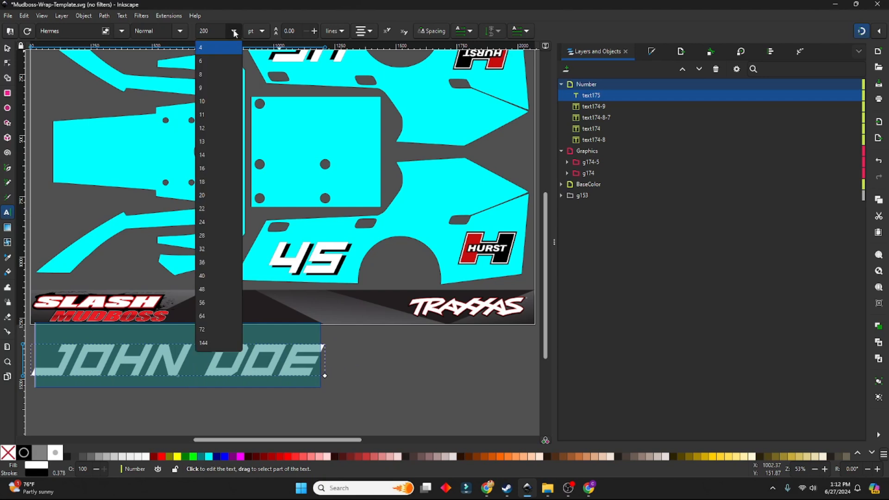
pyautogui.click(204, 343)
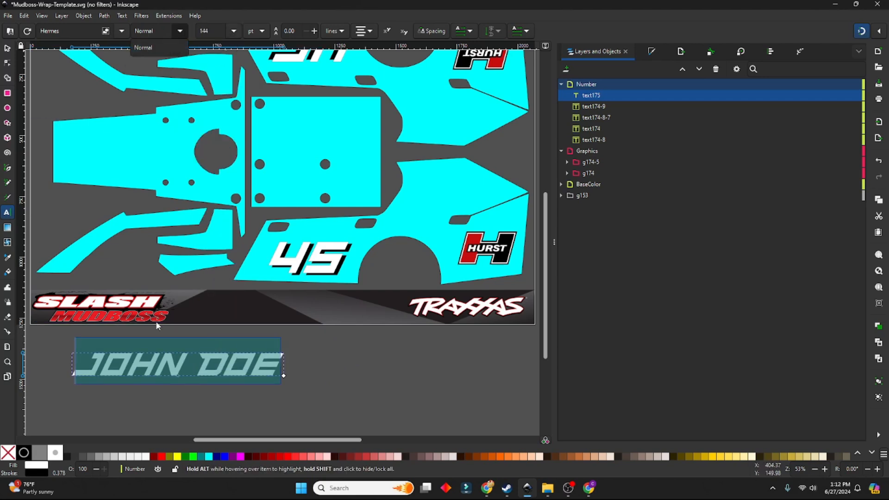
pyautogui.click(234, 31)
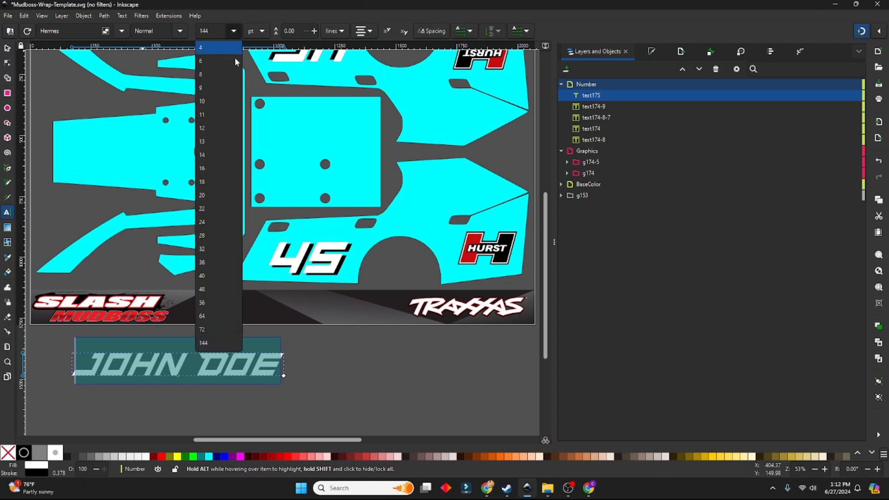
pyautogui.click(216, 327)
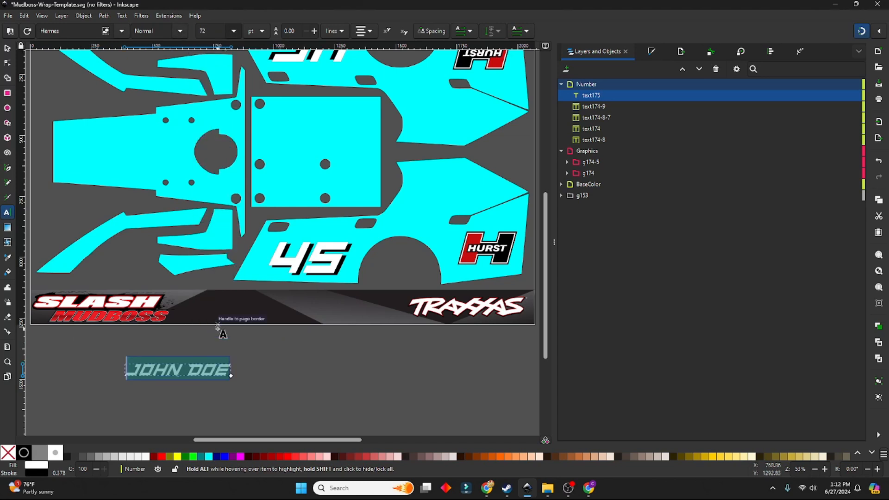
# Move the driver name onto the lower part of the square center panel, at X 984.559 and Y 668.376 px
pyautogui.click(7, 48)
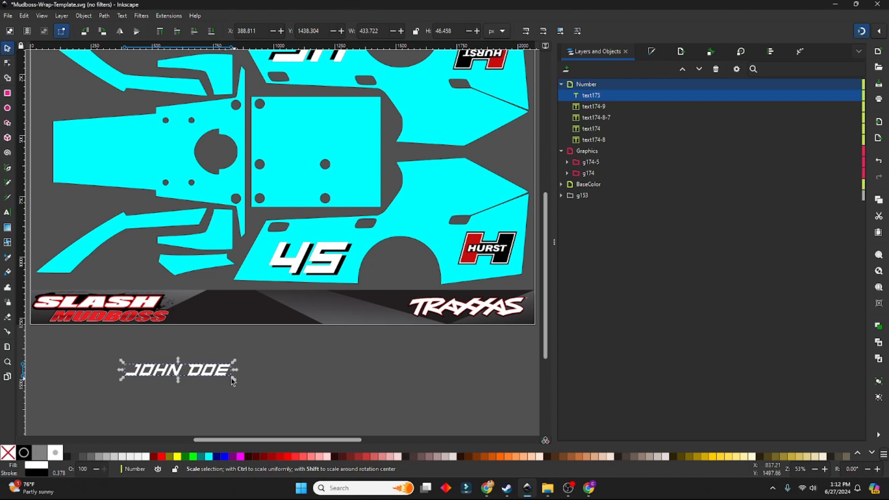
pyautogui.moveTo(220, 377); pyautogui.dragTo(357, 184)
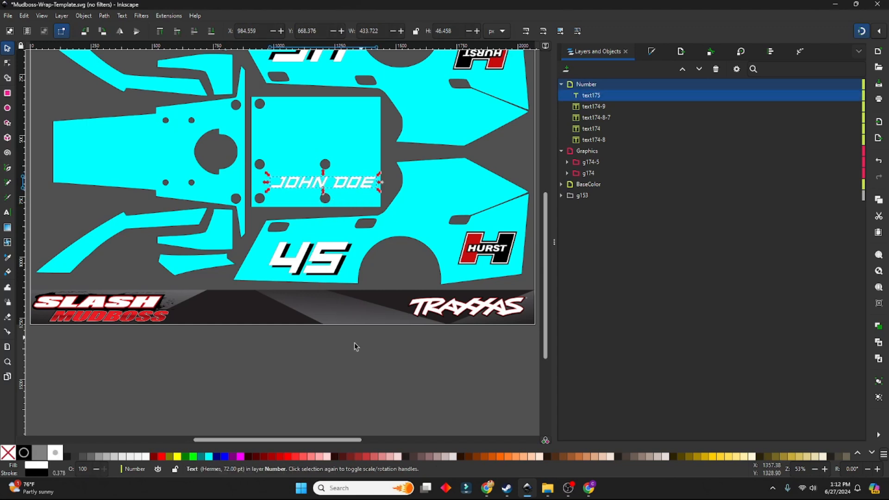
pyautogui.click(294, 336)
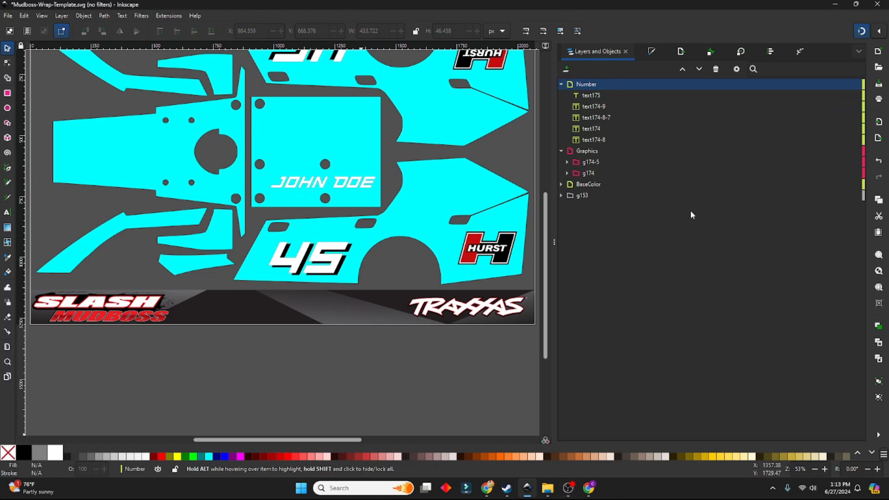
# Switch to the browser and look through Freepik's free vector results for racing graphics
pyautogui.scroll(5, 391, 242)
pyautogui.scroll(-5, 394, 244)
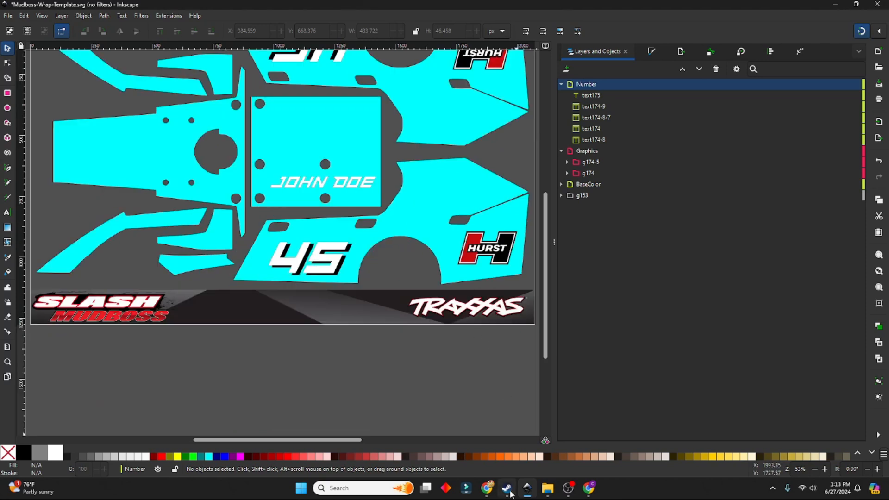
pyautogui.scroll(3, 381, 244)
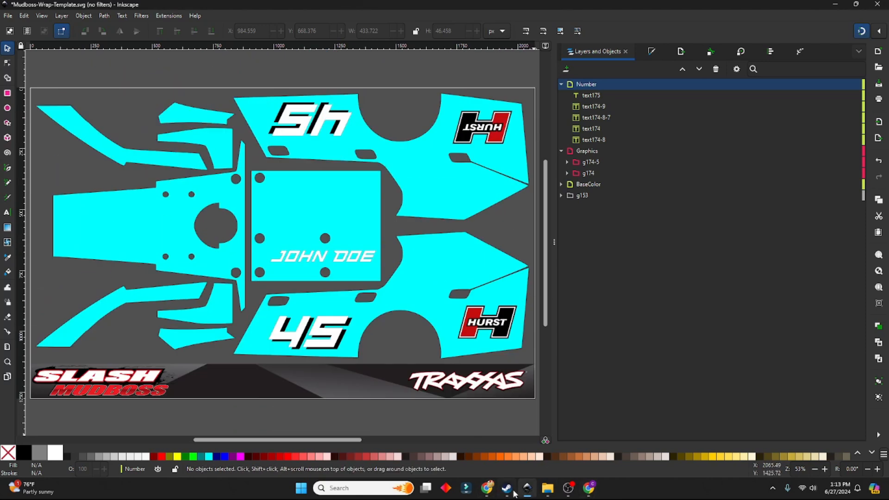
pyautogui.moveTo(489, 494)
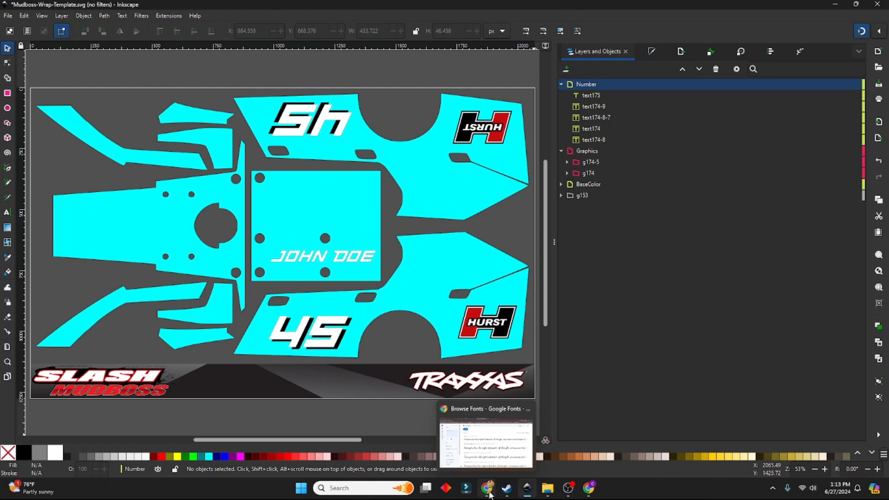
pyautogui.click(489, 494)
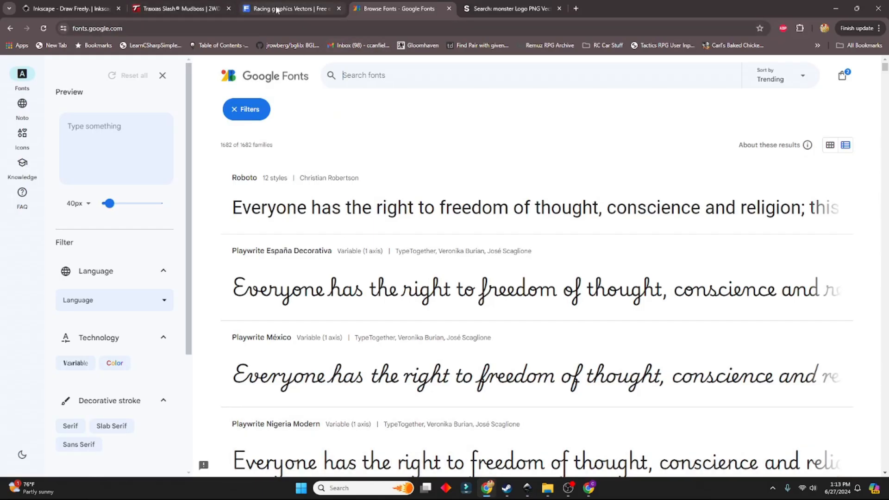
pyautogui.click(277, 10)
pyautogui.scroll(-3, 343, 226)
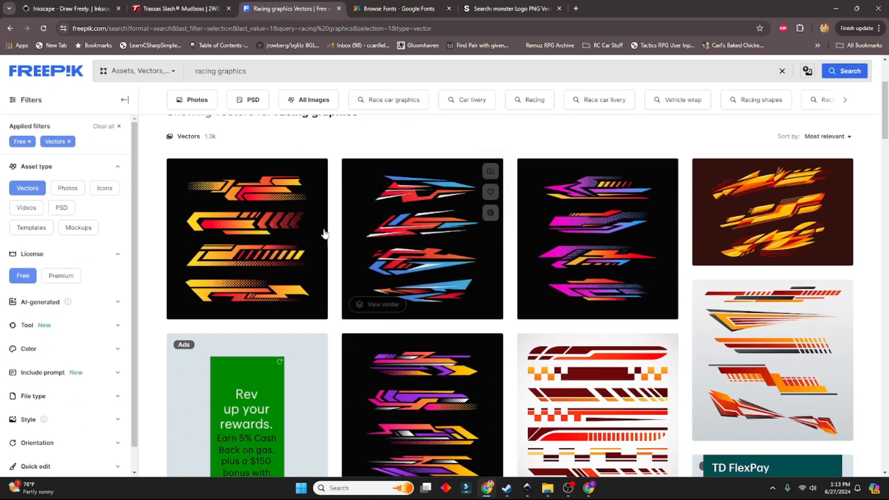
pyautogui.scroll(3, 323, 232)
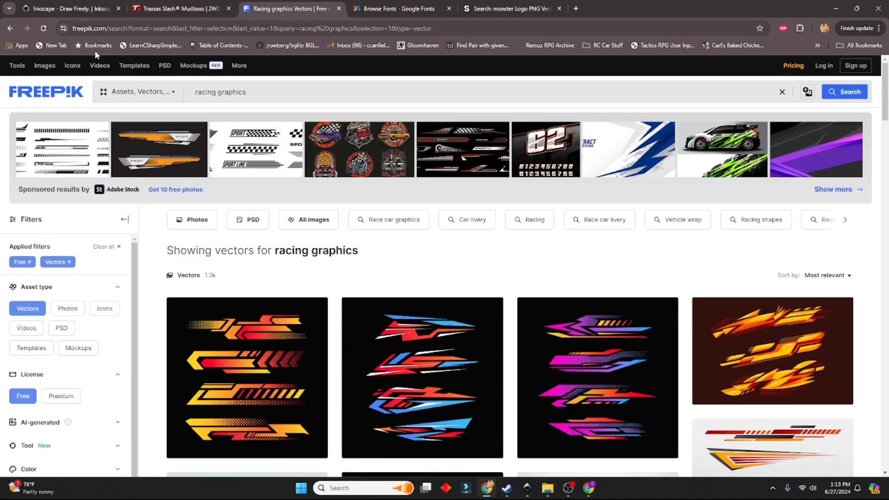
pyautogui.scroll(-1, 287, 352)
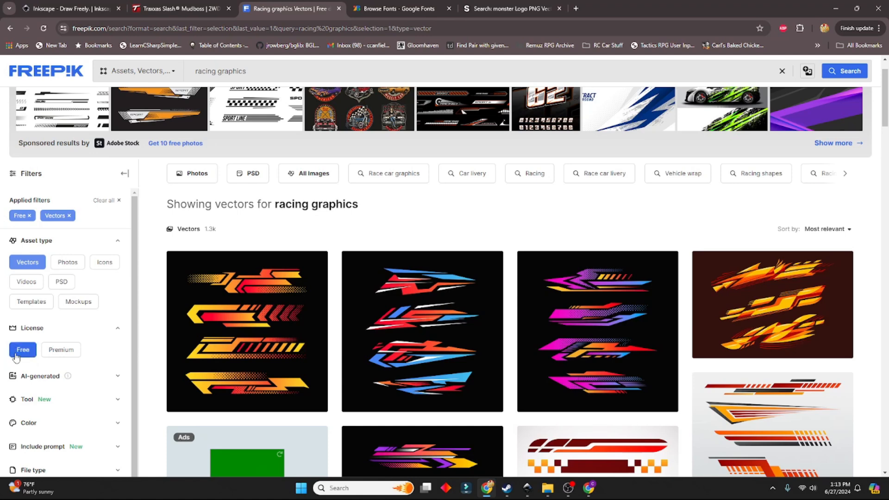
pyautogui.scroll(-4, 398, 287)
pyautogui.scroll(3, 301, 278)
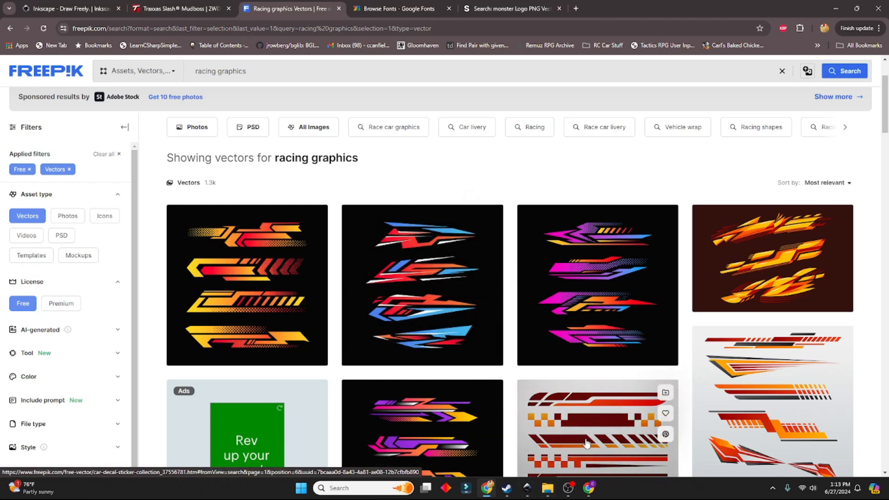
# Return to Inkscape and open 8492323.ai from the WrapSlash folder, keeping the internal import settings with embedded images
pyautogui.click(537, 495)
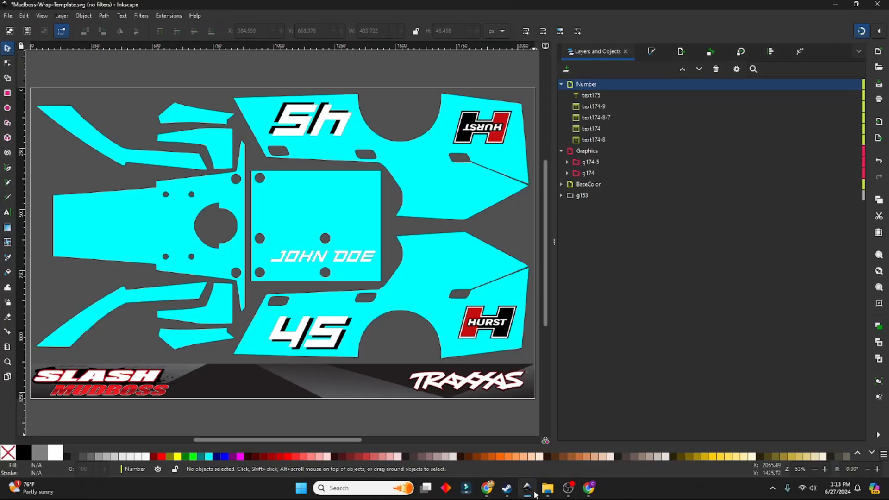
pyautogui.click(9, 16)
pyautogui.click(23, 112)
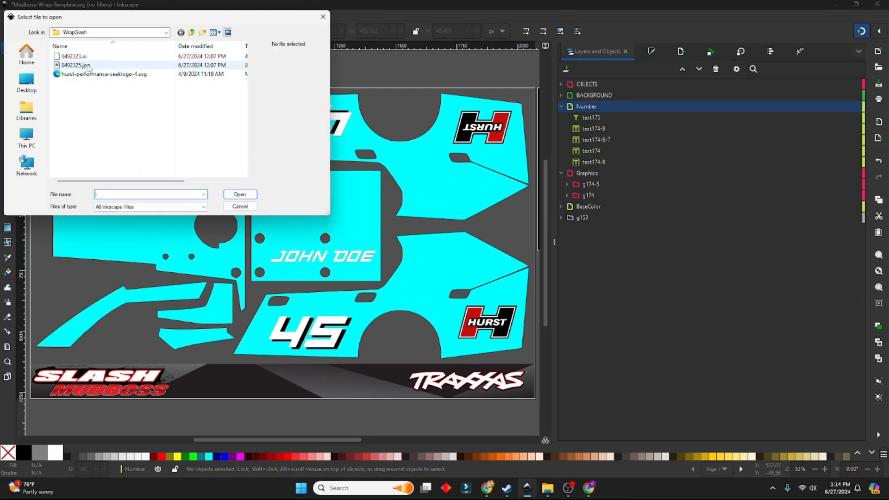
pyautogui.click(76, 56)
pyautogui.click(242, 194)
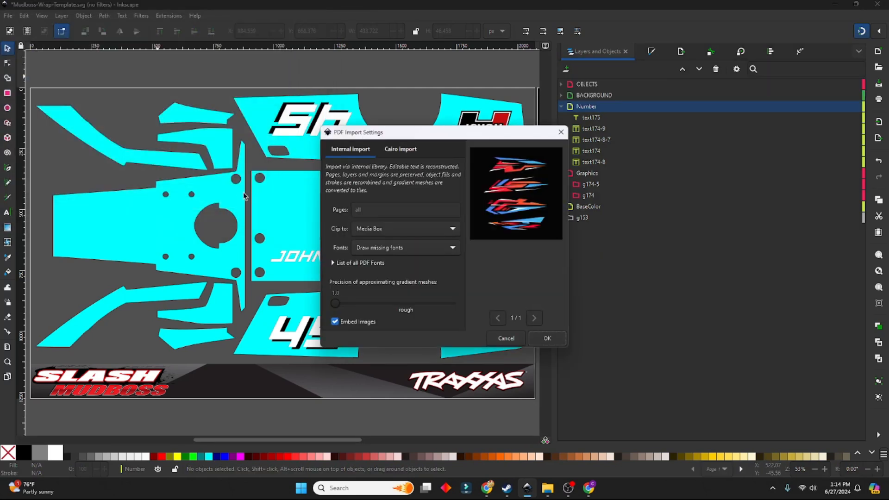
pyautogui.click(548, 339)
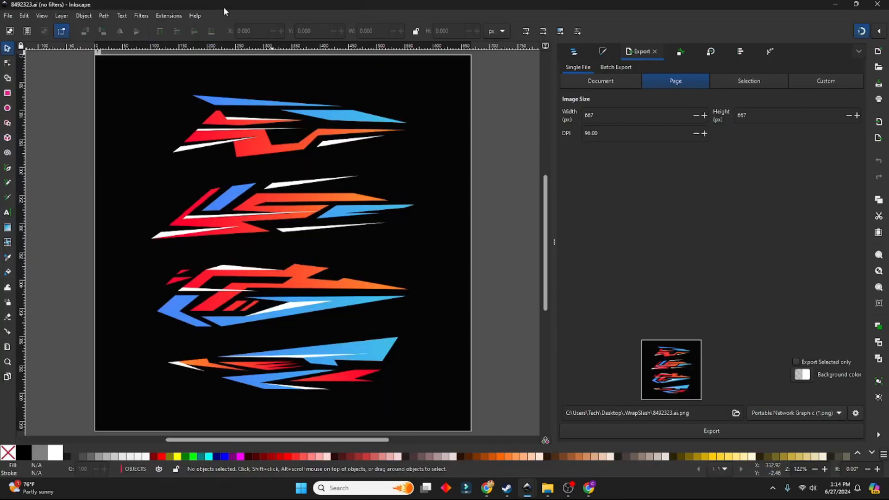
# Offset the 8492323.ai window over the wrap template and list the individual paths in its OBJECTS layer
pyautogui.moveTo(221, 1); pyautogui.dragTo(454, 32)
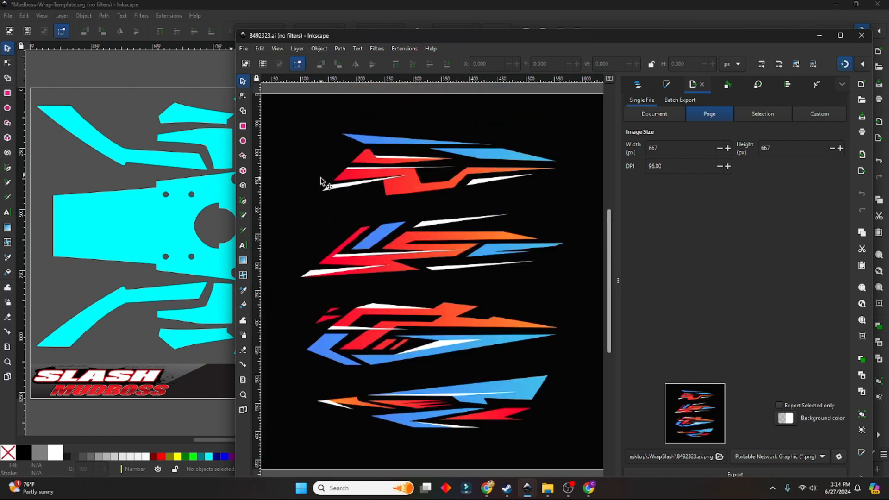
pyautogui.click(634, 86)
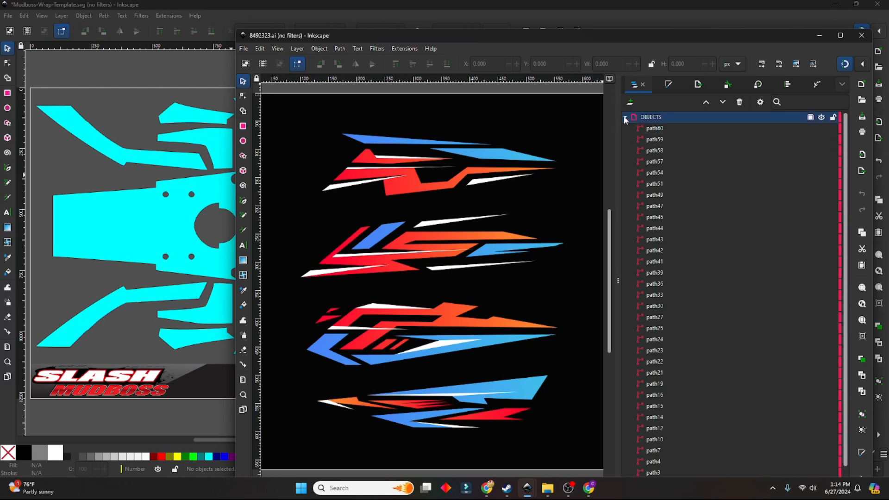
pyautogui.click(624, 117)
pyautogui.scroll(-2, 624, 151)
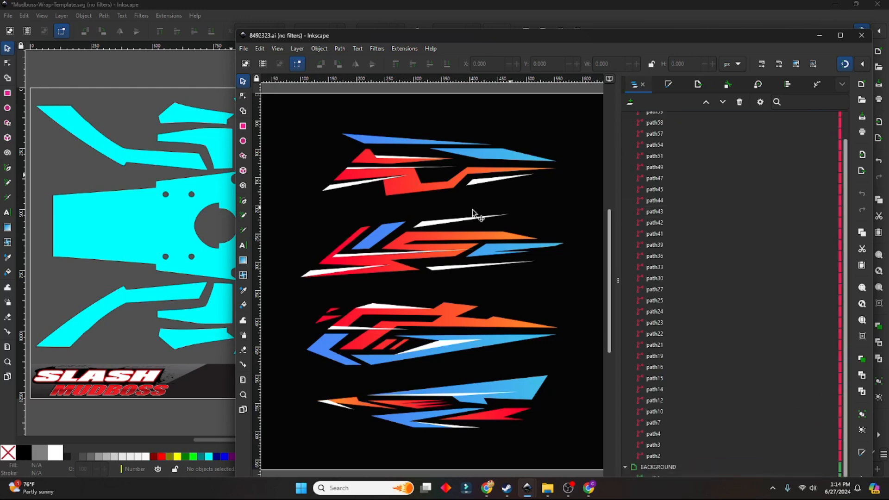
# Copy the wide red-orange stripe of the topmost racing graphic into the wrap template and place it along the hood's lower edge
pyautogui.click(414, 189)
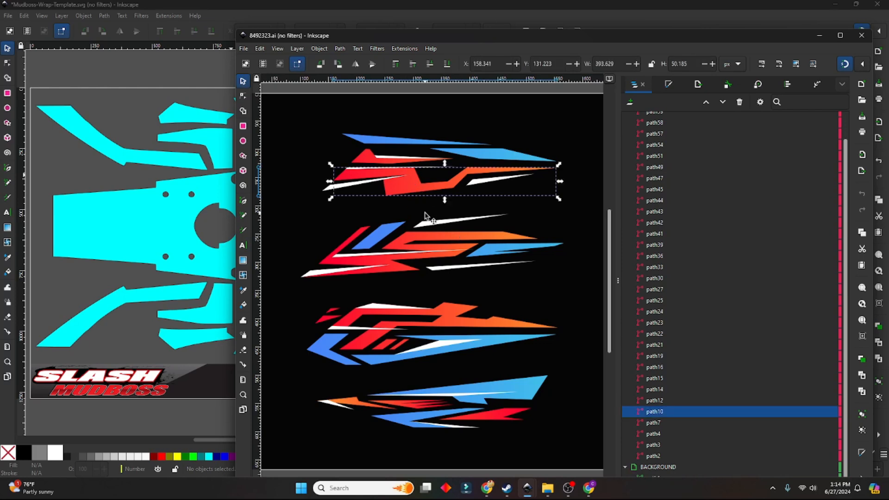
pyautogui.hotkey('ctrl', 'v')
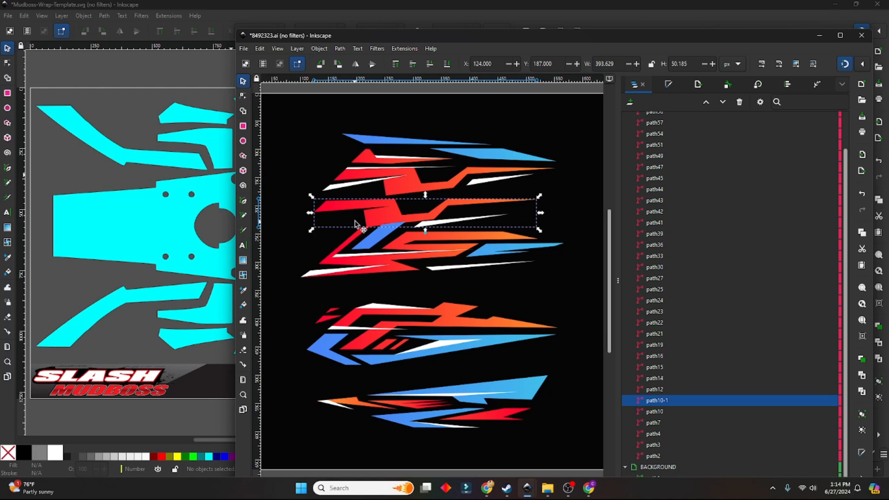
pyautogui.click(161, 73)
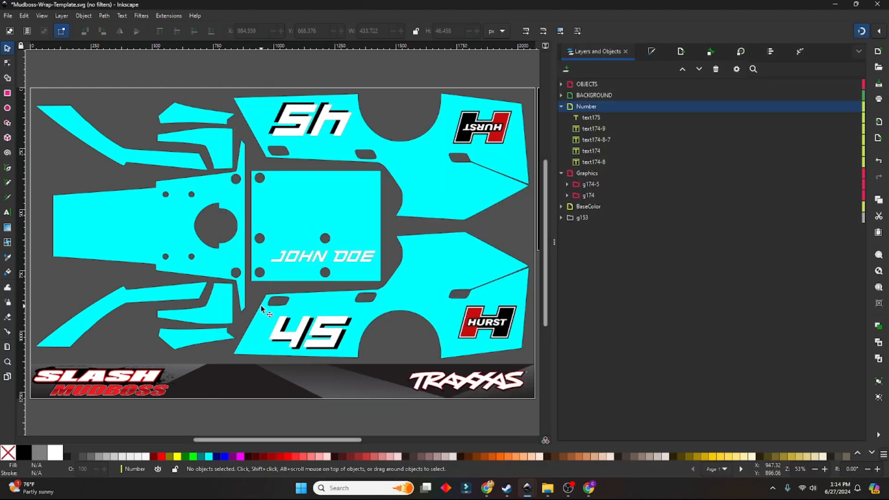
pyautogui.hotkey('ctrl', 'v')
pyautogui.moveTo(262, 307); pyautogui.dragTo(70, 247)
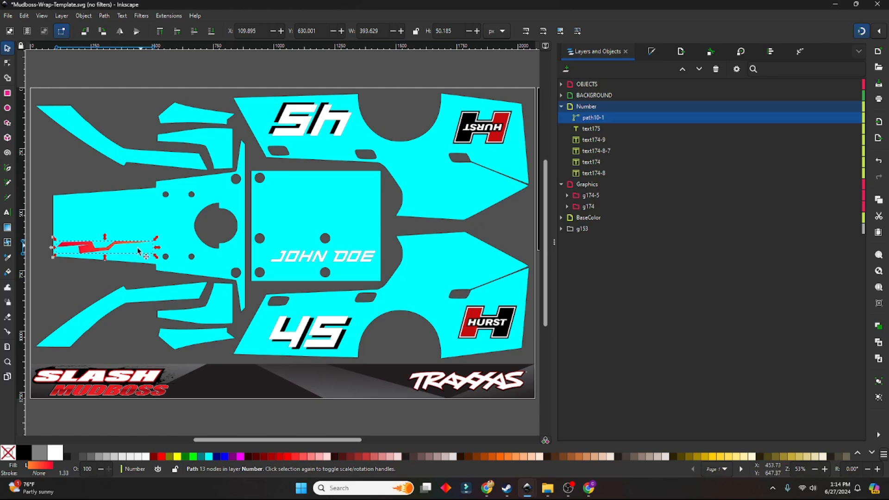
# Move the orange stripe onto the lower 45 and reorder it between the Number and Graphics layers, behind the number
pyautogui.moveTo(102, 252); pyautogui.dragTo(272, 355)
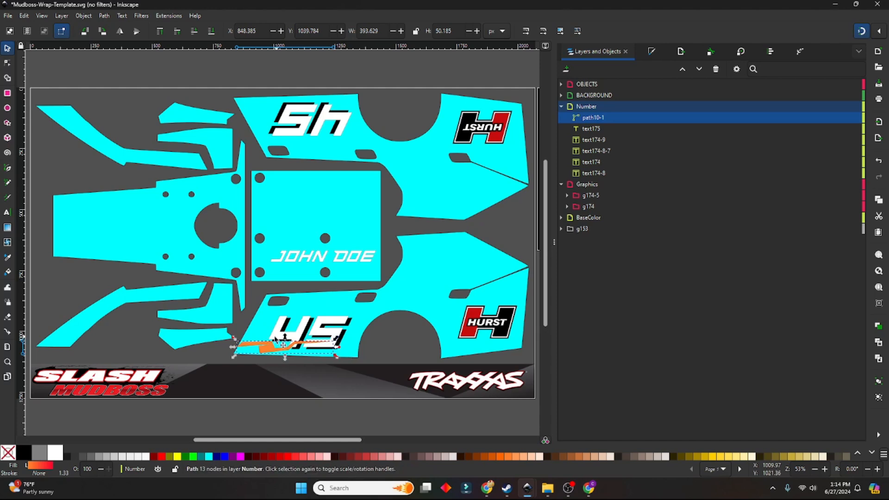
pyautogui.moveTo(284, 353); pyautogui.dragTo(293, 331)
pyautogui.moveTo(600, 119); pyautogui.dragTo(594, 179)
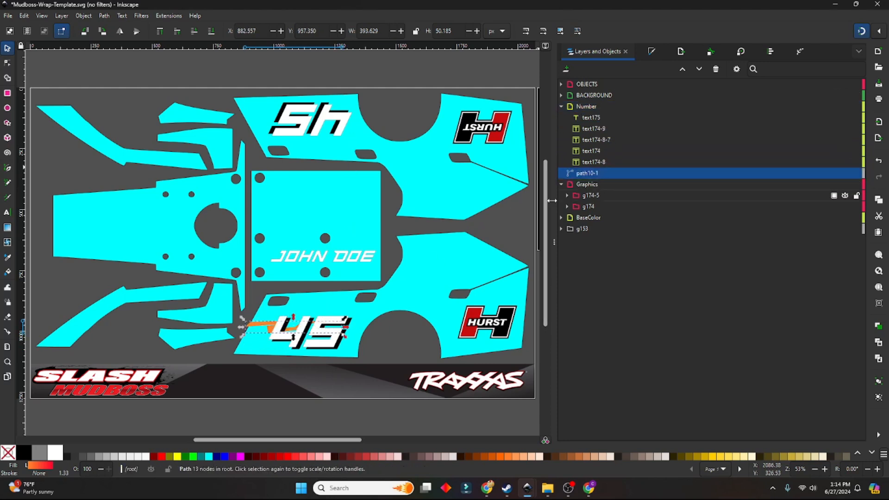
# Move the orange stripe to the pointed rear section above the lower Hurst logo, at X 1497.341 and Y 718.289 px
pyautogui.click(285, 326)
pyautogui.moveTo(297, 342); pyautogui.dragTo(412, 276)
pyautogui.click(260, 360)
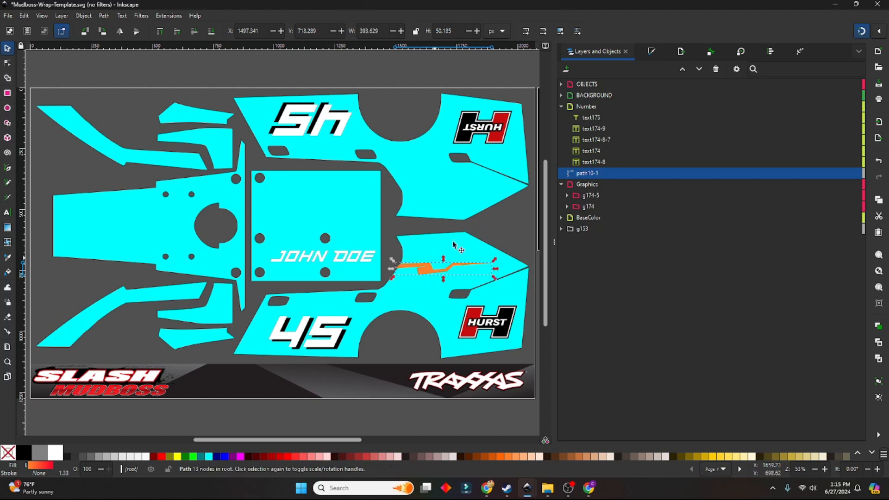
pyautogui.click(493, 228)
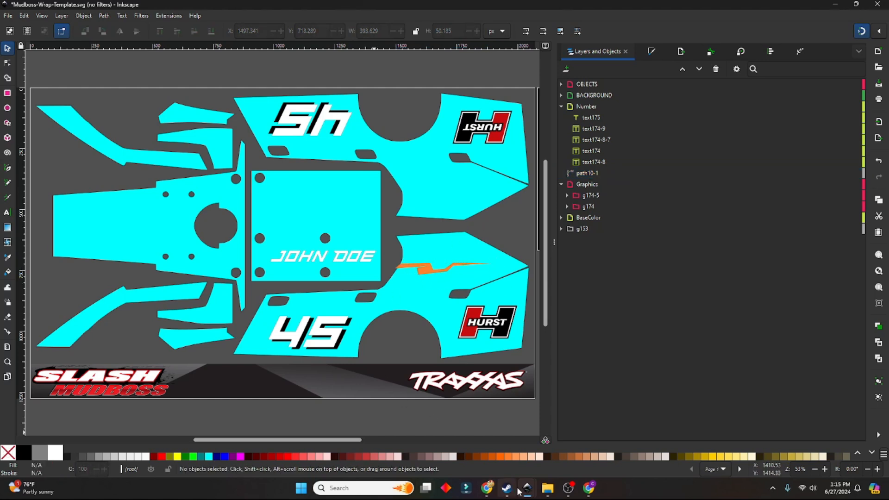
# Copy the long blue spike at the top of the topmost racing graphic from 8492323.ai into the wrap template
pyautogui.moveTo(528, 489)
pyautogui.click(554, 415)
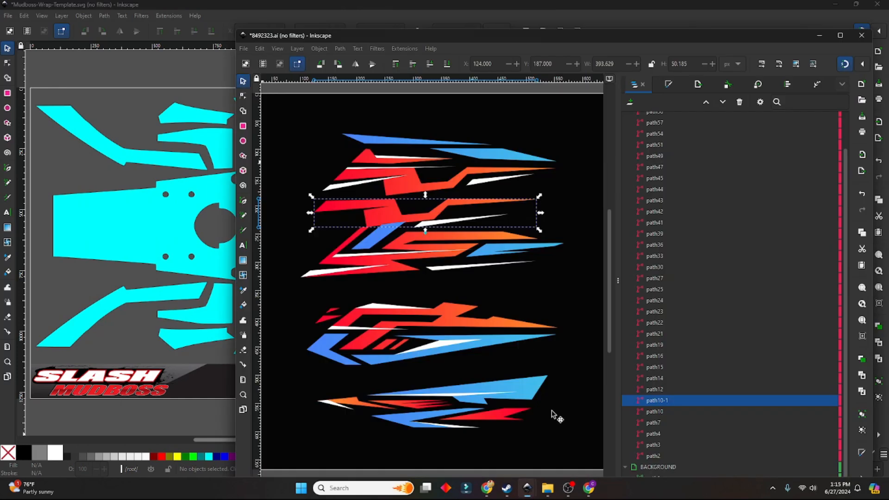
pyautogui.click(492, 155)
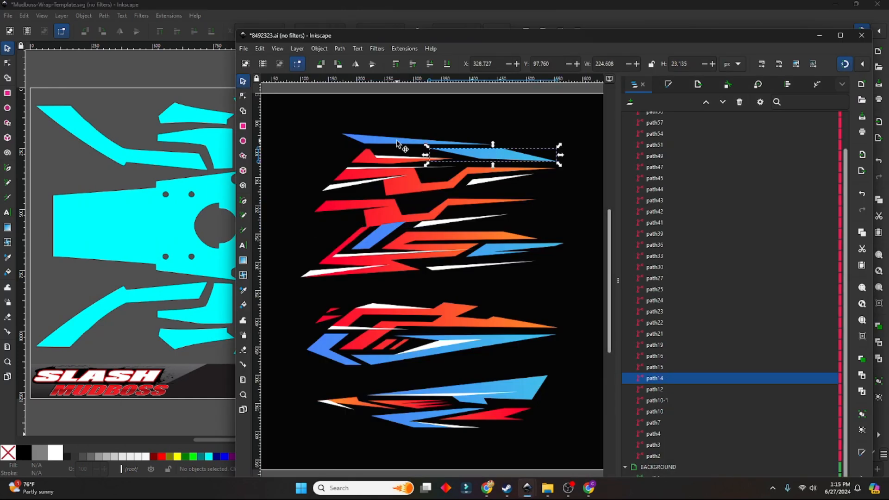
pyautogui.click(407, 141)
pyautogui.moveTo(430, 145); pyautogui.dragTo(406, 286)
# Flip the blue spike vertically, enlarged to about 562 × 53 px, and place it just below the orange stripe
pyautogui.moveTo(459, 293)
pyautogui.mouseDown()
pyautogui.moveTo(514, 296)
pyautogui.moveTo(444, 295)
pyautogui.moveTo(459, 304)
pyautogui.mouseUp()
pyautogui.click(503, 299)
pyautogui.moveTo(350, 290); pyautogui.dragTo(385, 274)
pyautogui.moveTo(355, 280); pyautogui.dragTo(338, 292)
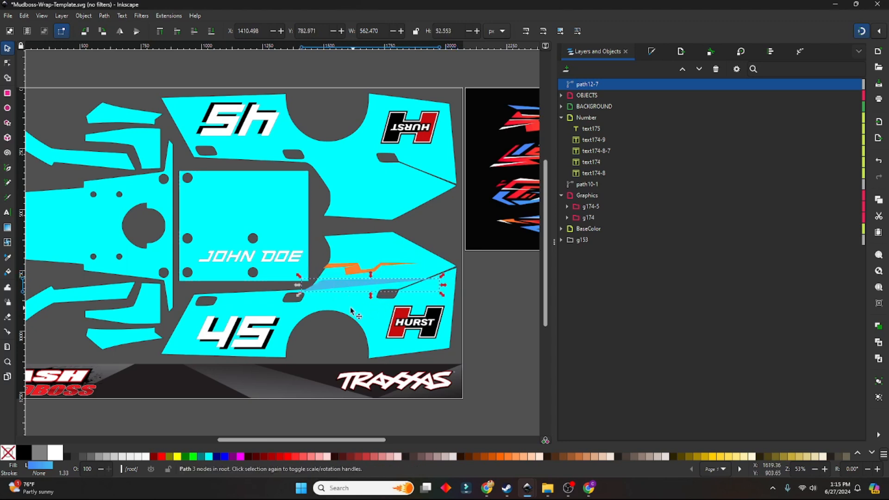
pyautogui.click(422, 233)
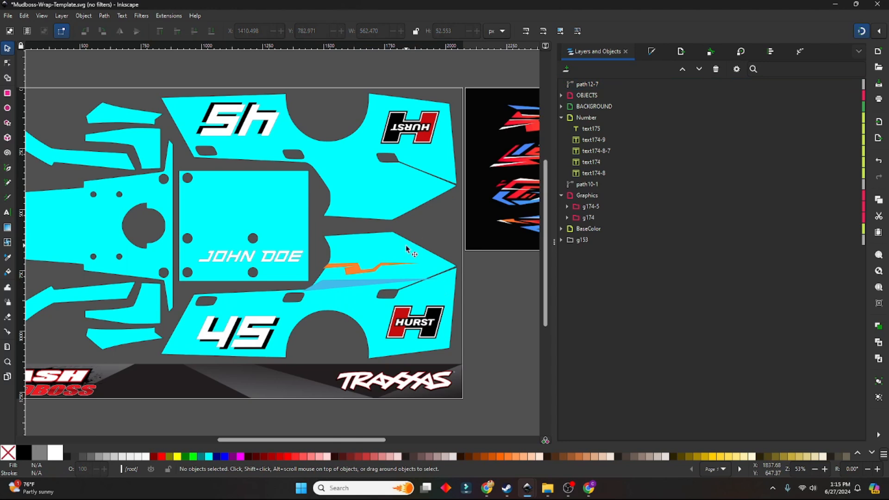
pyautogui.click(353, 281)
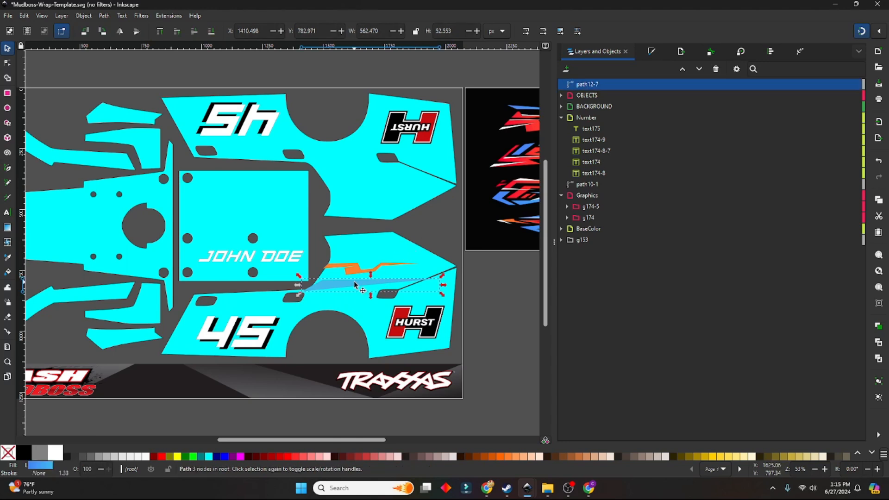